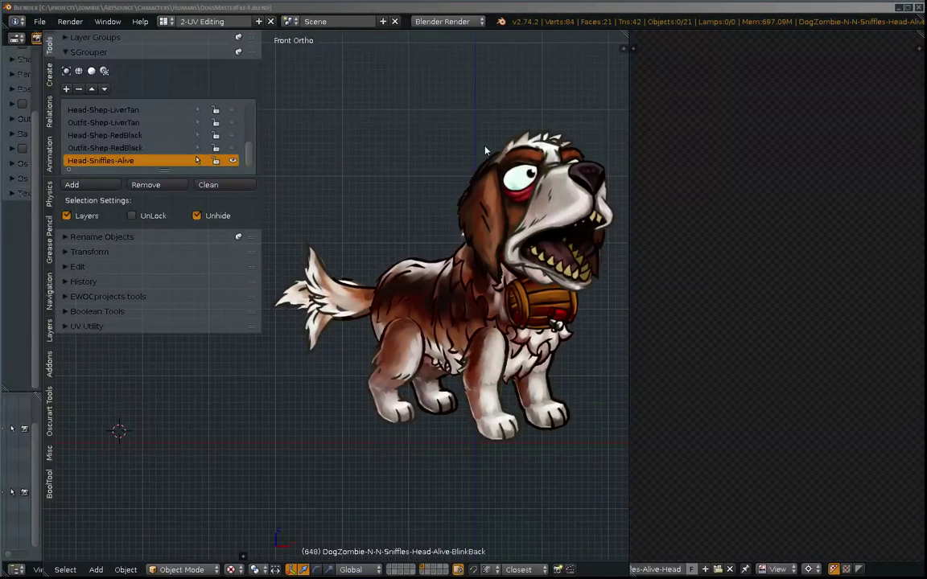
Step: Pick the alive head sprite from the overlapping heads to view it on the dog, and clear the selection
shift+middle_drag(500, 211, 479, 210)
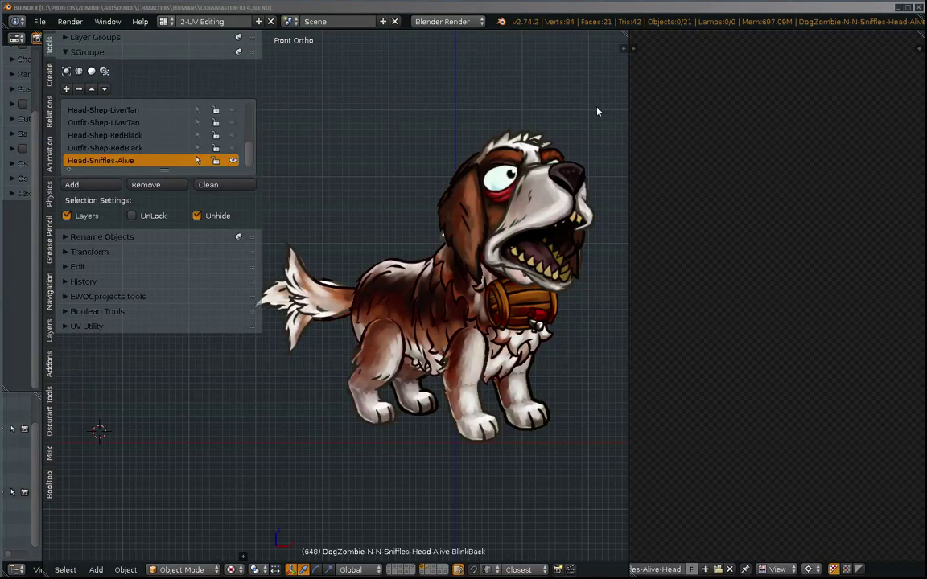
right_click(476, 151)
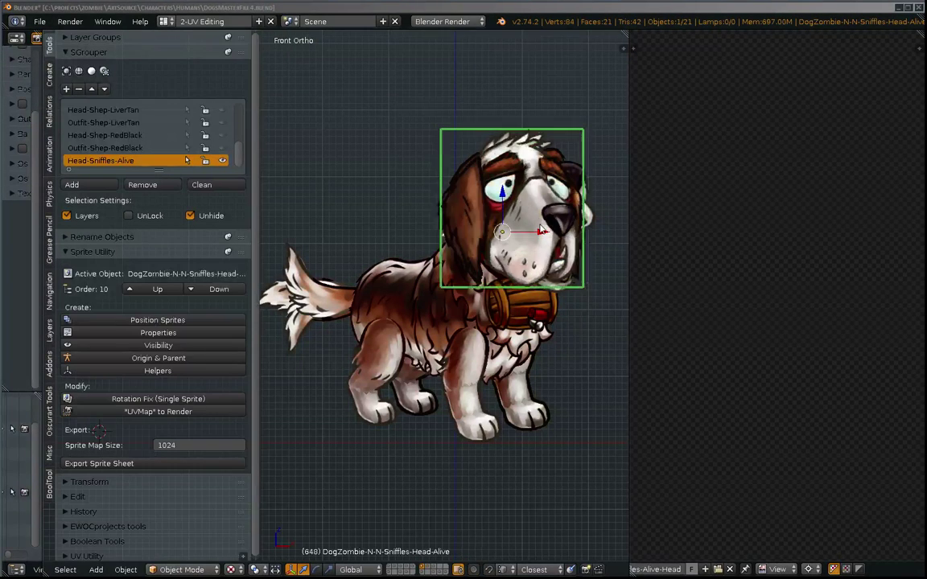
right_click(540, 226)
right_click(547, 220)
right_click(547, 220)
shift+middle_drag(493, 496, 480, 510)
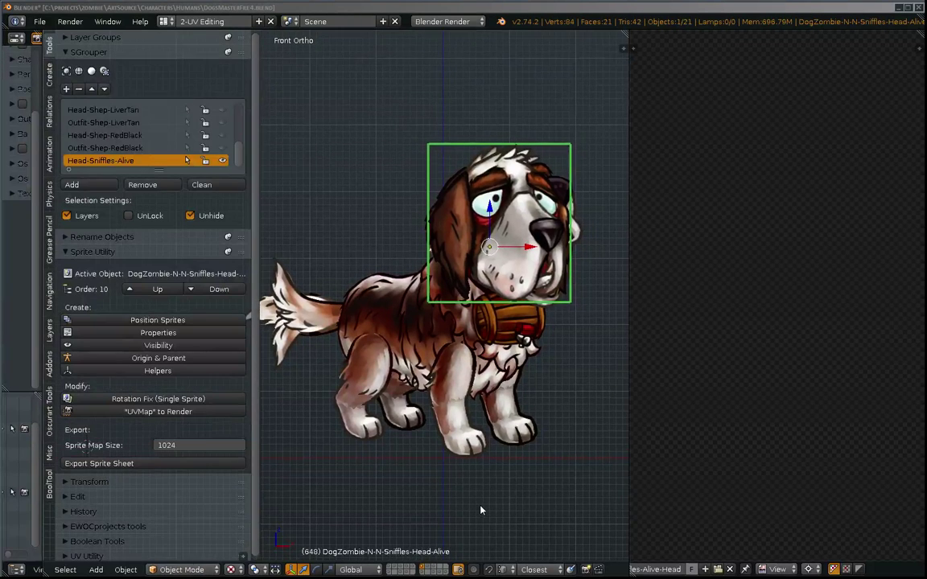
key(h)
key(a)
key(a)
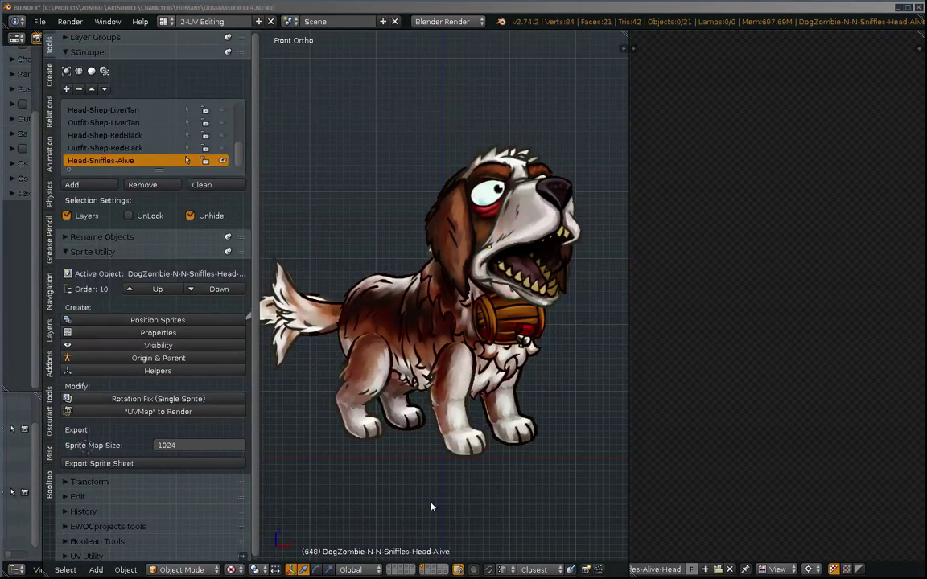
Step: View the blinking alive head sprite over the dog's other heads and clear the selection again
key(alt+h)
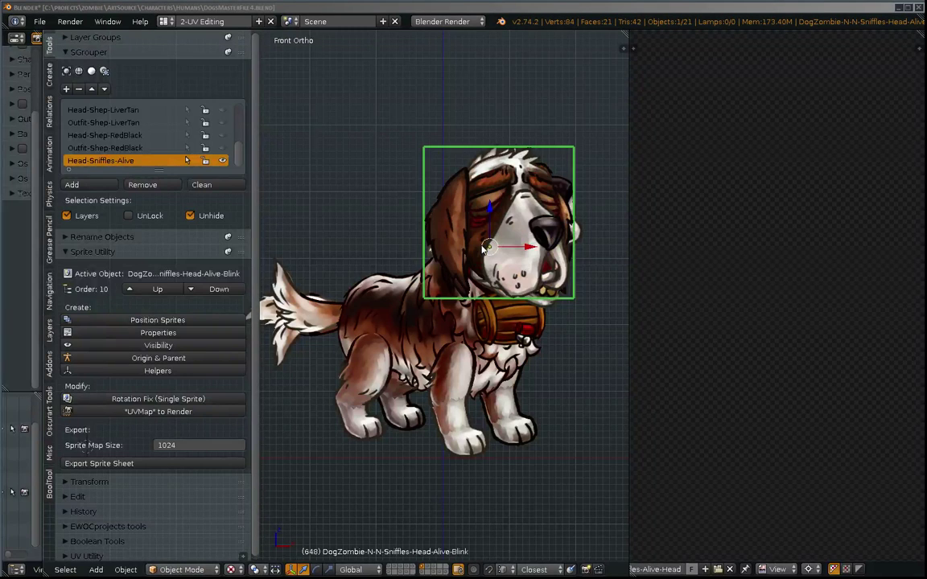
key(h)
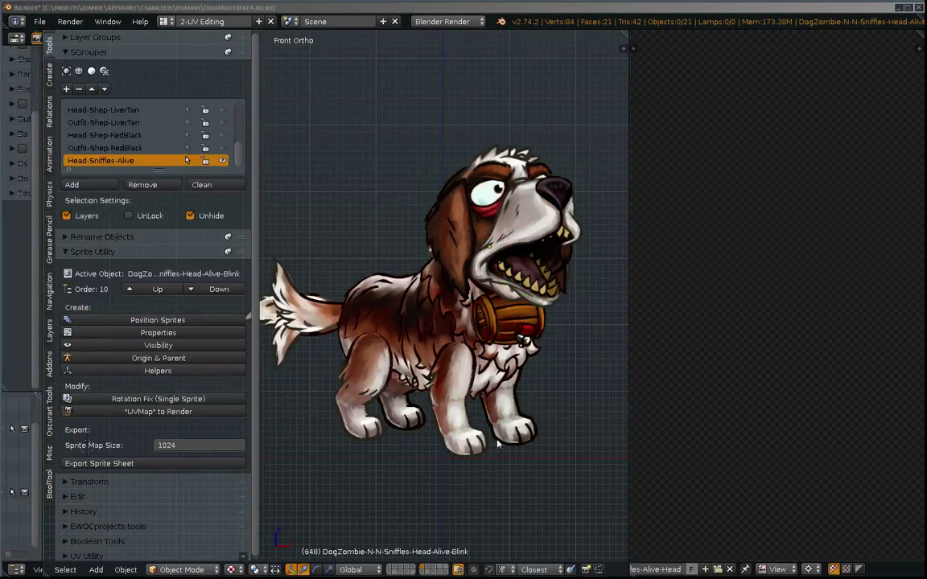
key(a)
key(a)
mouse_move(506, 260)
shift+middle_down()
mouse_move(521, 270)
mouse_move(515, 262)
shift+middle_up()
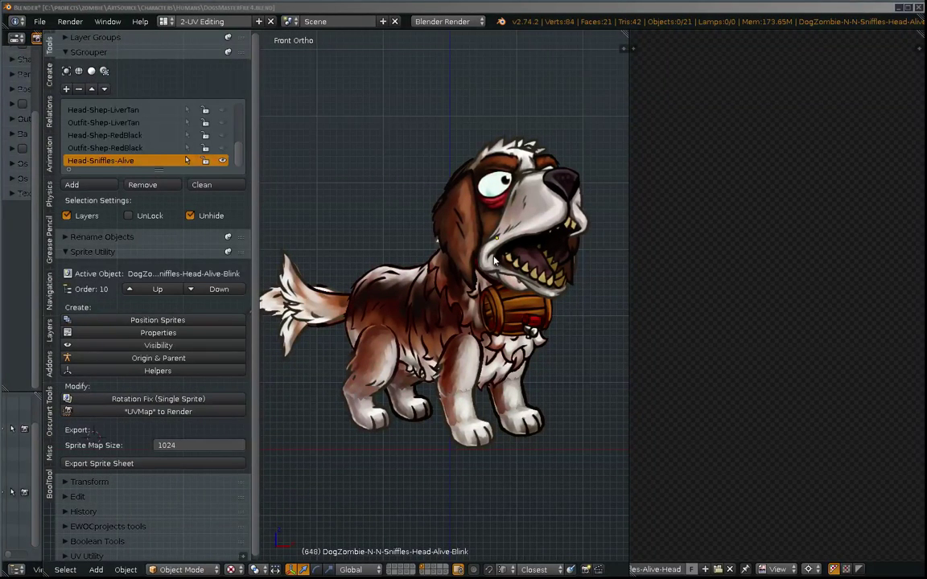
Step: Cycle through the overlapping head sprites to compare the normal and blinking heads, ending with nothing selected
right_click(496, 259)
right_click(495, 261)
right_click(494, 265)
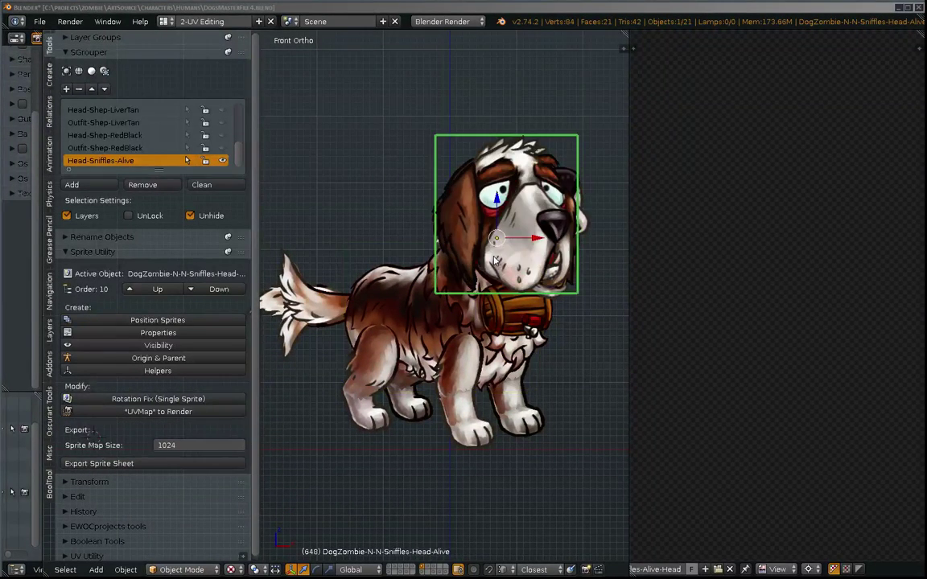
right_click(493, 272)
key(a)
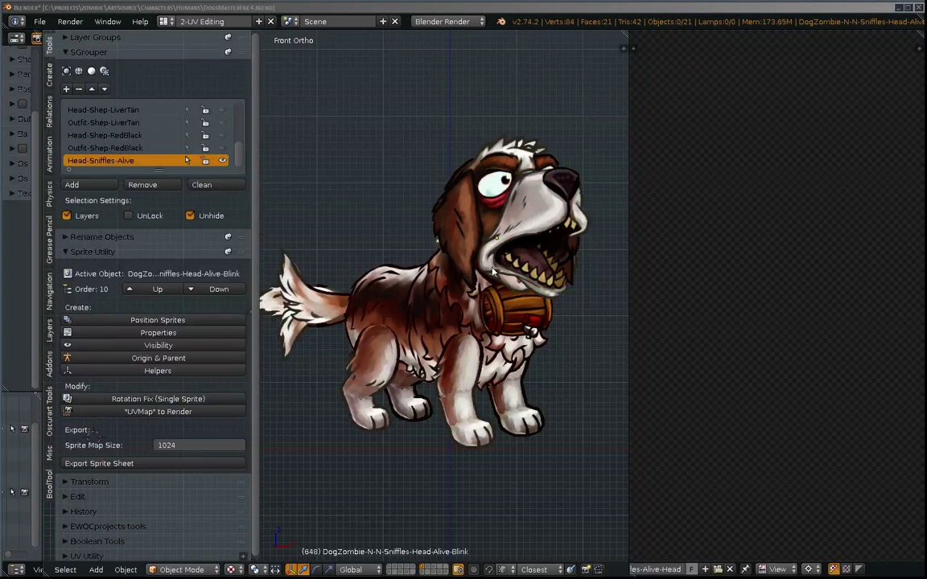
mouse_move(486, 338)
shift+middle_down()
mouse_move(493, 343)
mouse_move(493, 331)
shift+middle_up()
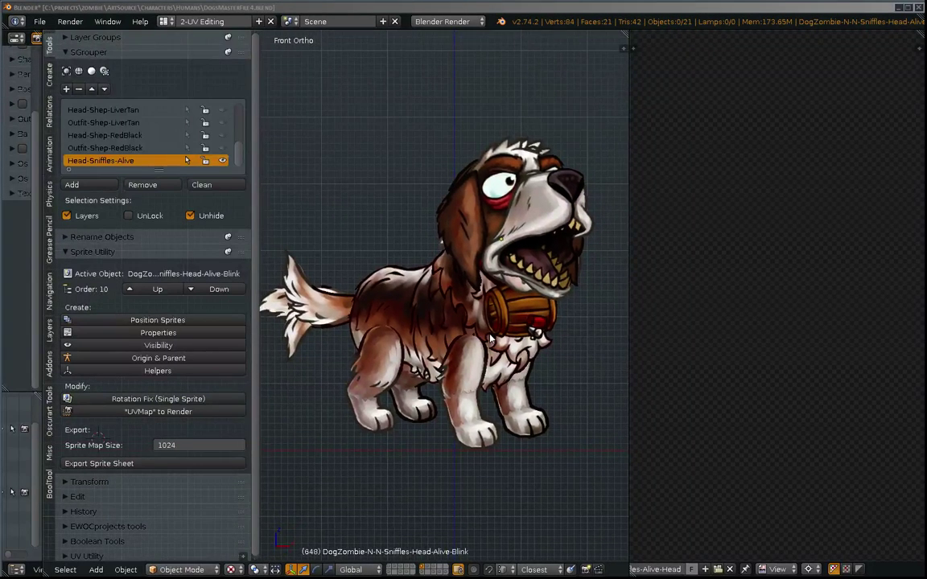
Step: Examine the textures of the blinking head and neck sprites by briefly opening each in Edit Mode
right_click(532, 236)
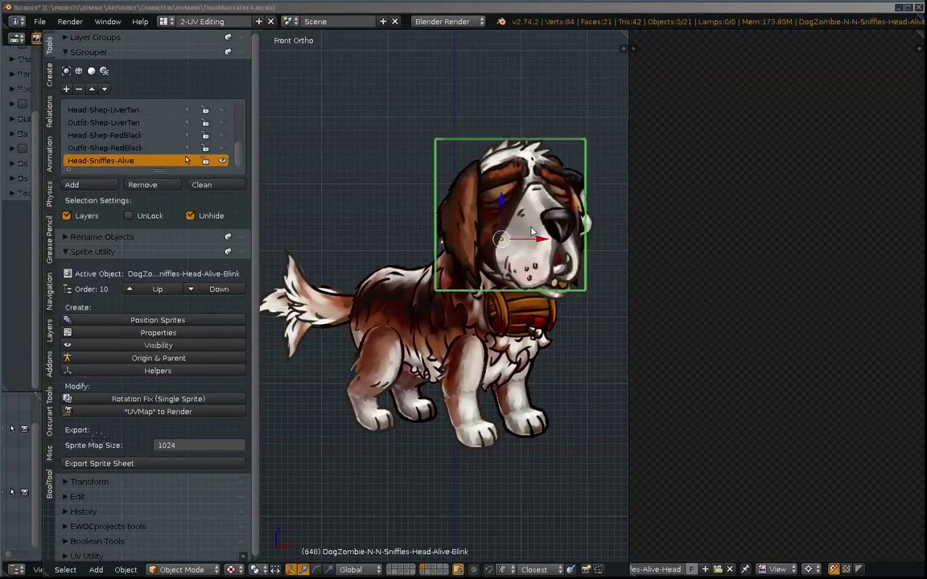
key(Tab)
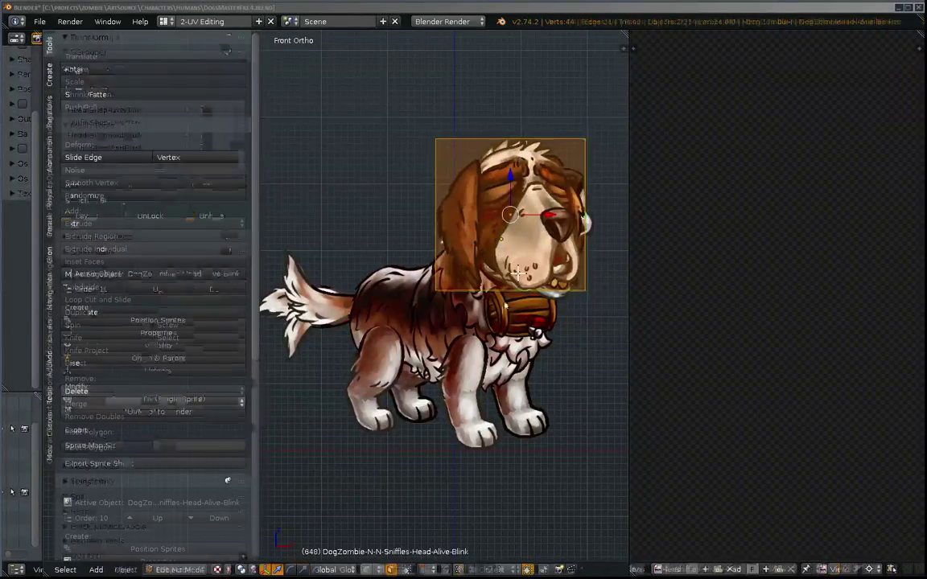
key(Tab)
right_click(439, 320)
key(Tab)
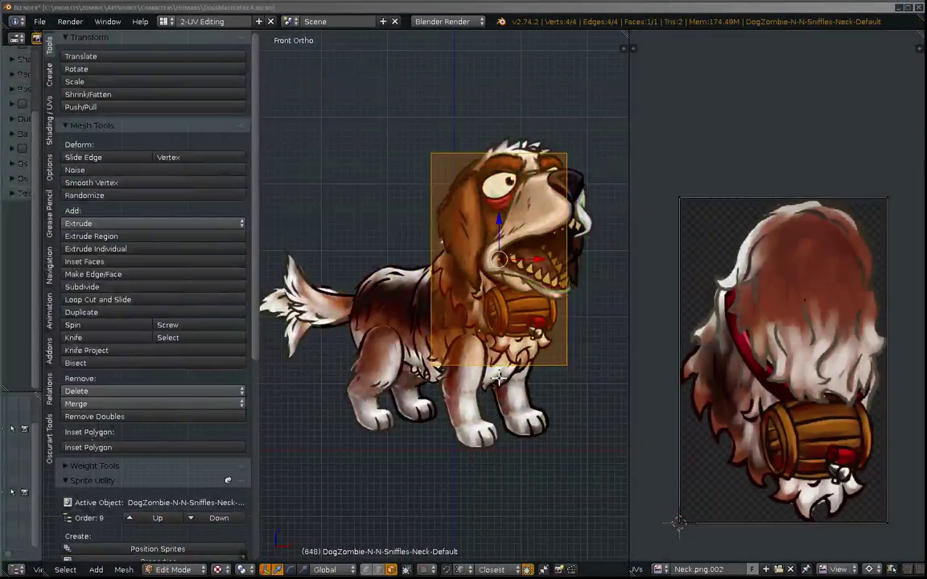
key(Tab)
Step: Examine the body and tail sprites and their textures in Edit Mode, returning to Object Mode with the body selected
right_click(380, 322)
key(Tab)
key(Tab)
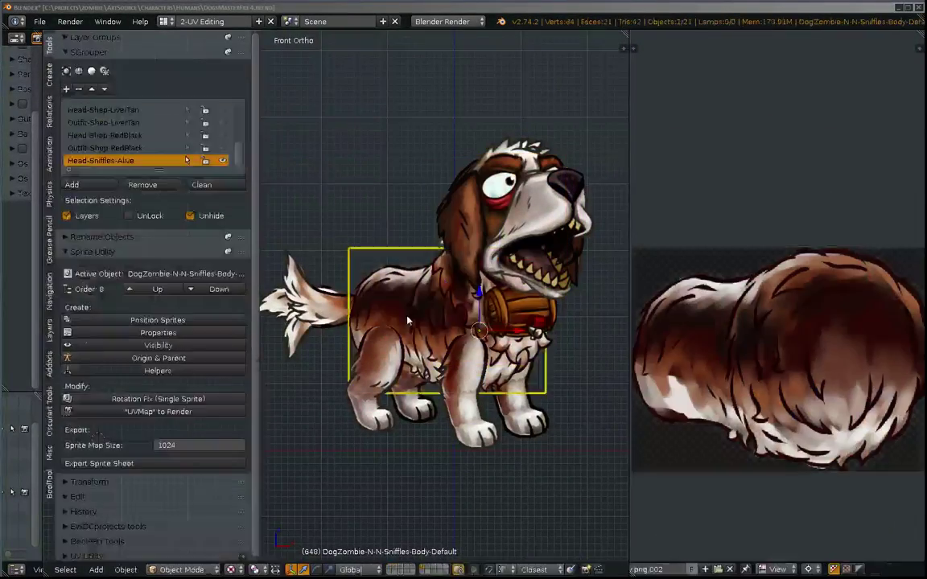
right_click(293, 294)
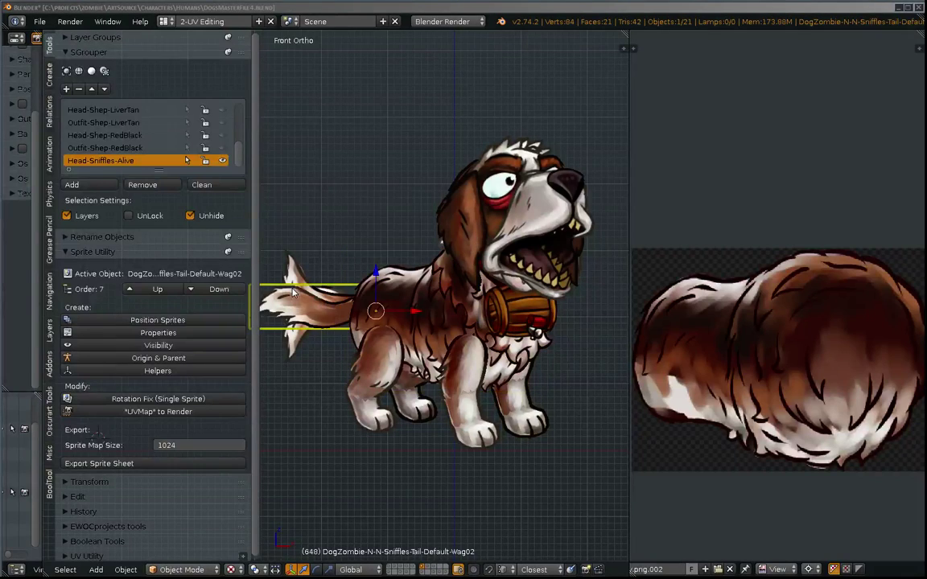
key(Tab)
key(Tab)
right_click(401, 346)
key(Tab)
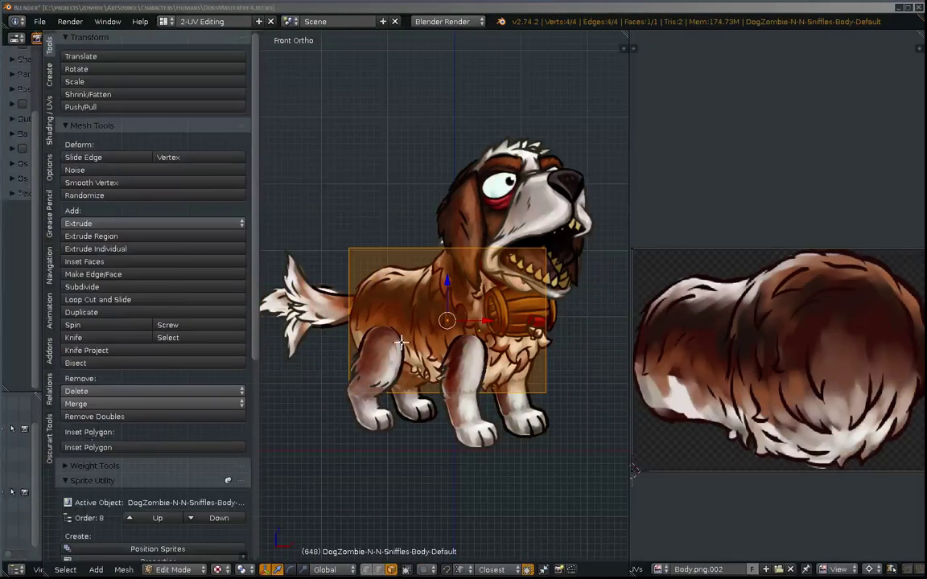
key(Tab)
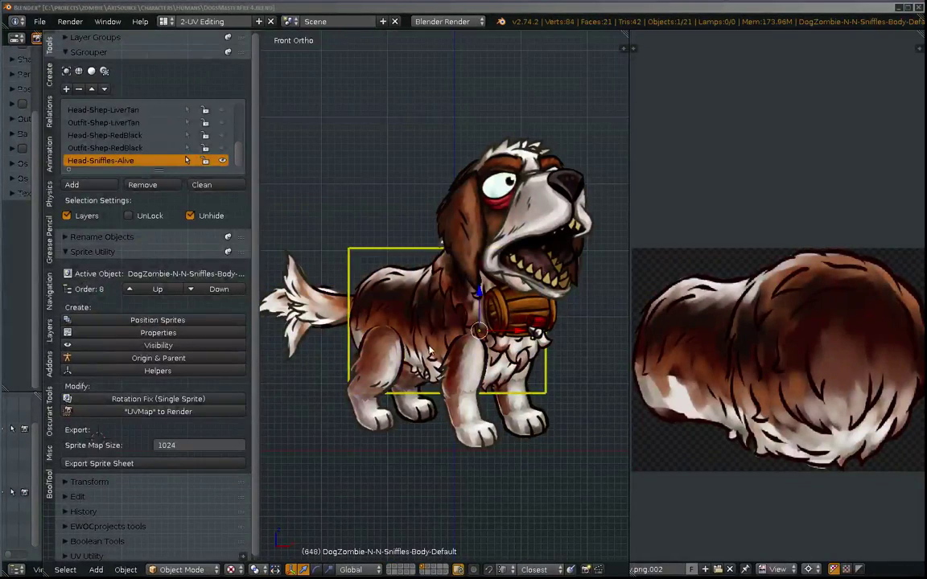
scroll(723, 454, down, 2)
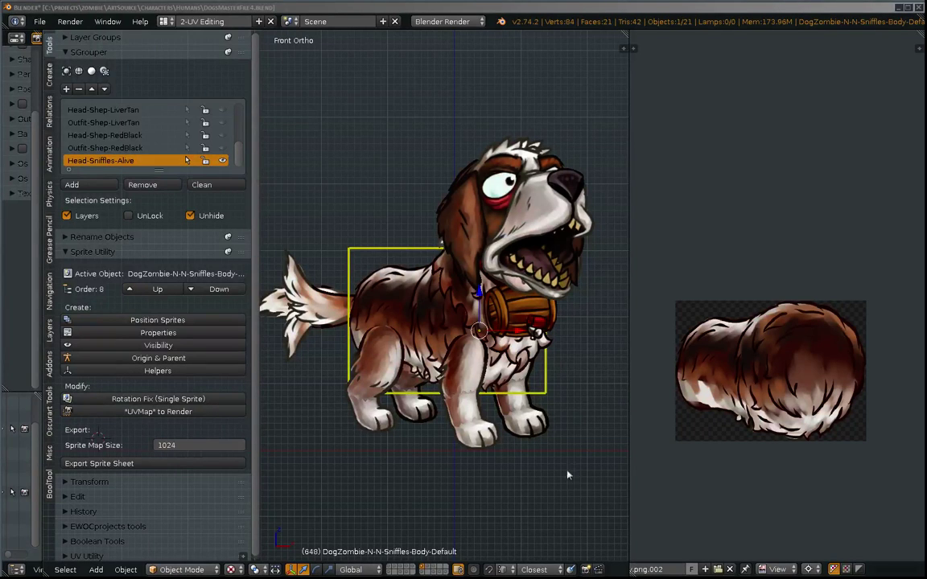
Step: Check which part of the head sprite sheet the blinking head uses in Edit Mode, and return to Object Mode
right_click(508, 236)
key(Tab)
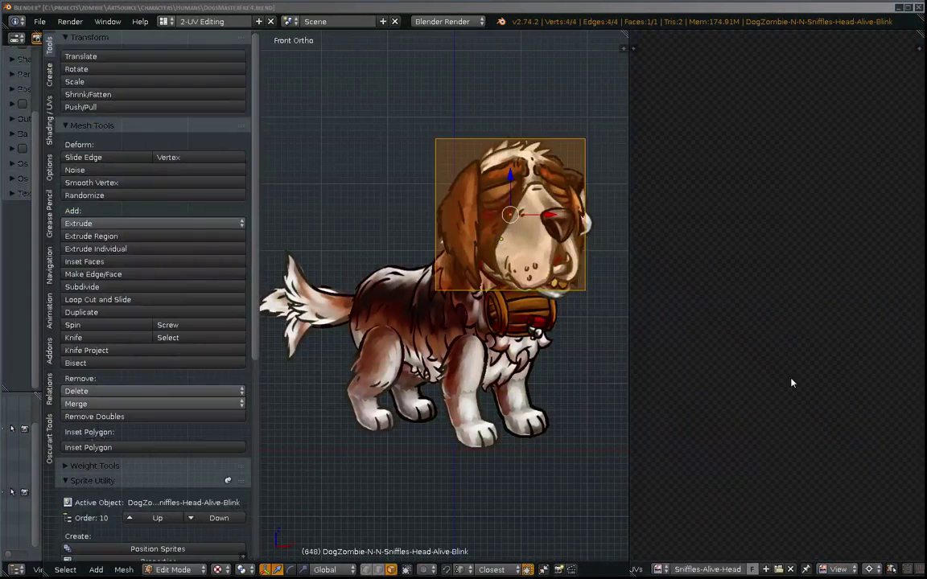
scroll(832, 418, up, 4)
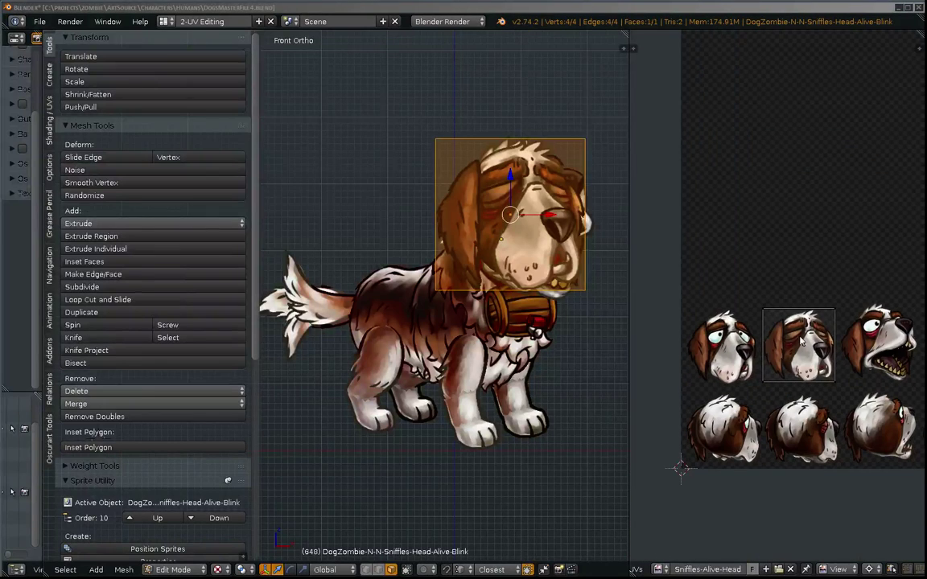
shift+middle_drag(461, 360, 466, 348)
key(Tab)
middle_drag(769, 350, 775, 291)
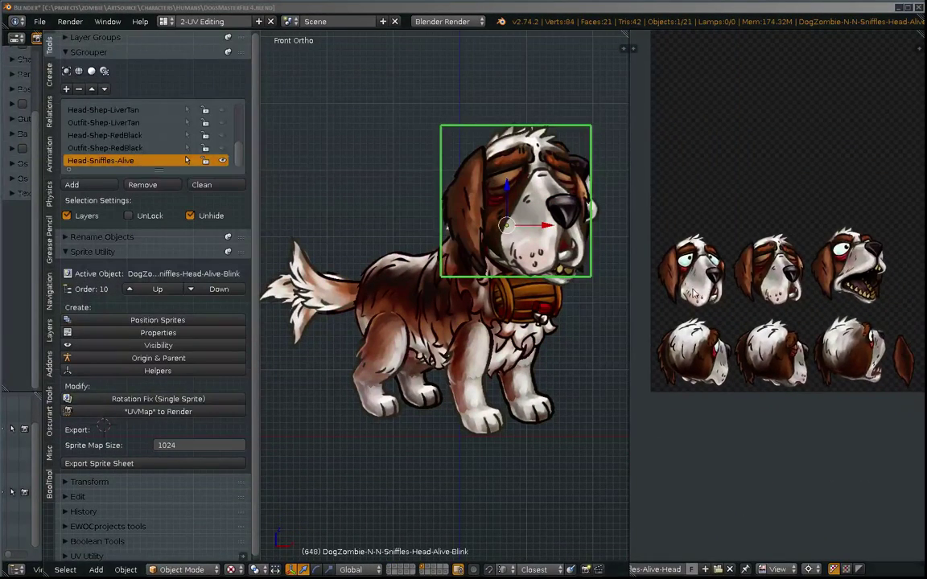
Step: Examine the Sniffles-Alive-Head sprite sheet with its front and back head variants in the image editor
scroll(774, 293, down, 2)
scroll(748, 301, up, 2)
scroll(796, 293, down, 6)
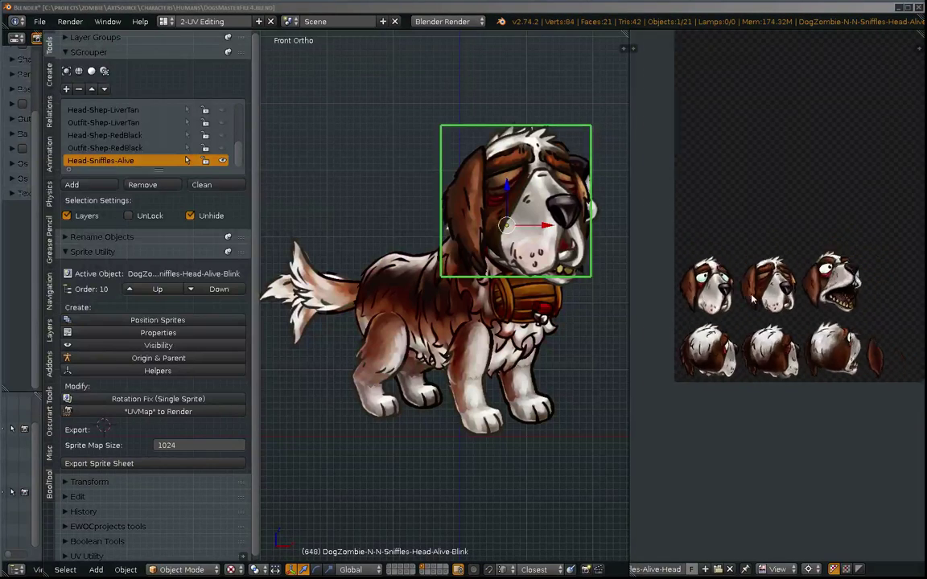
middle_drag(805, 291, 774, 357)
scroll(774, 356, up, 1)
scroll(773, 356, up, 5)
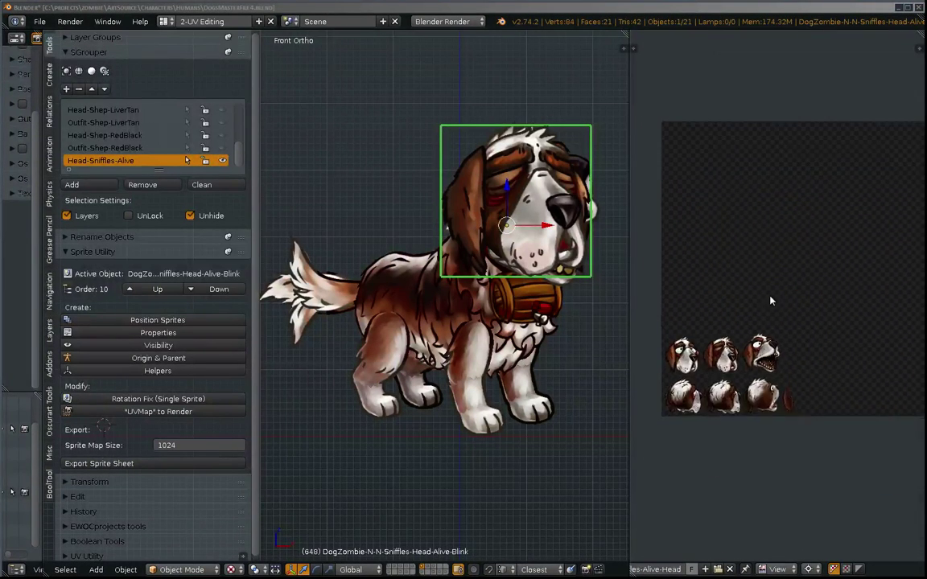
scroll(724, 346, down, 1)
middle_drag(689, 568, 819, 568)
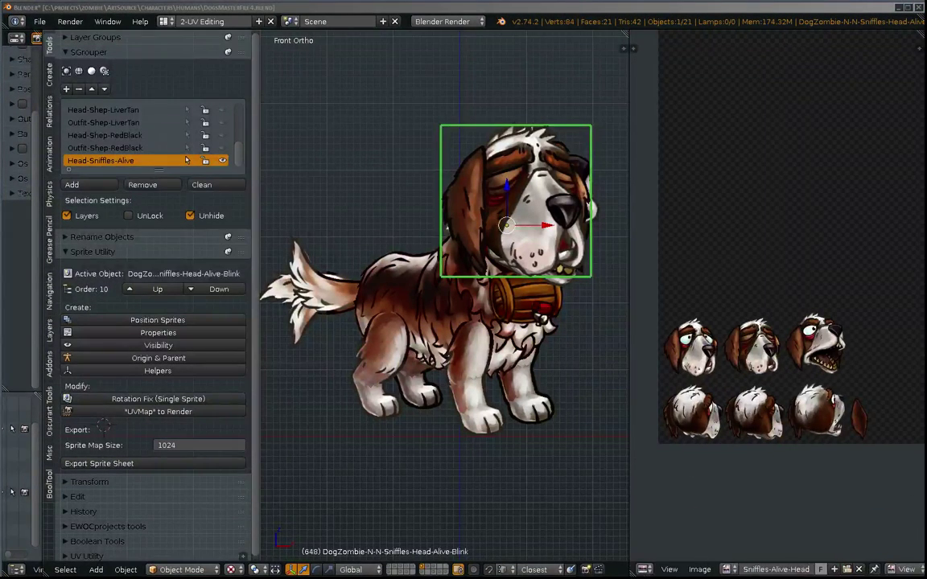
Step: Take the blinking head out of view and hide the whole Head-Sniffles-Alive group
shift+middle_drag(518, 373, 439, 381)
key(h)
scroll(485, 427, up, 1)
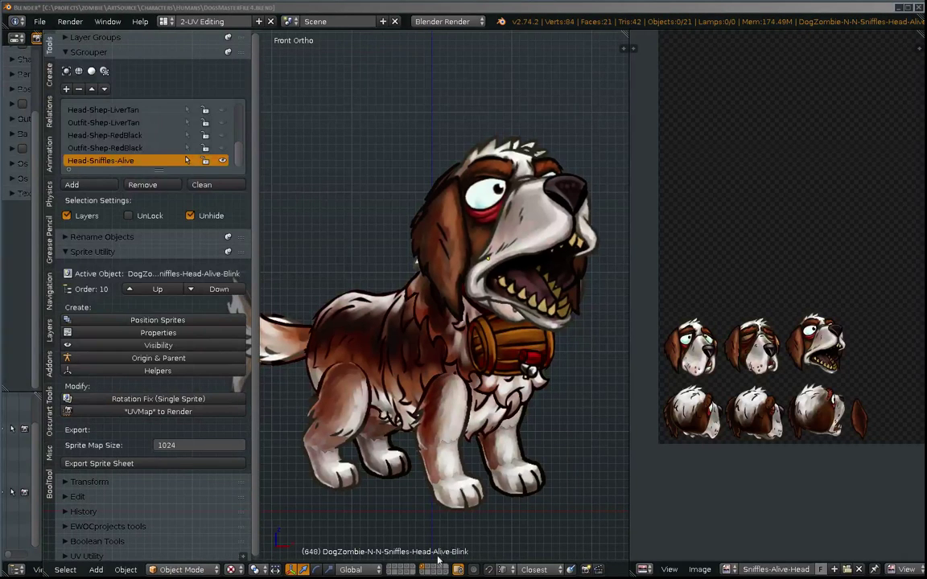
click(224, 161)
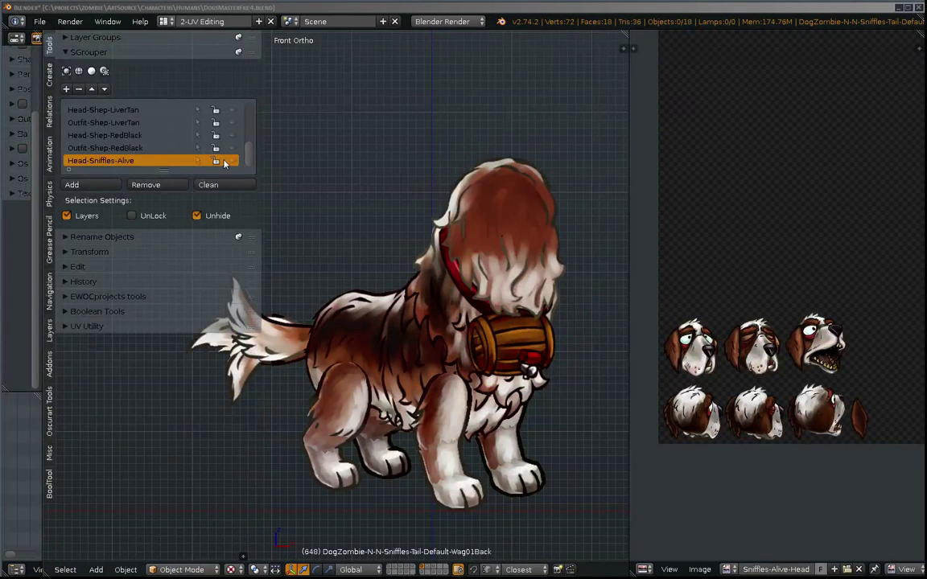
Step: Show the layer next to the active one as well, and switch the 3D view to wireframe shading
shift+click(428, 567)
shift+middle_drag(452, 431, 472, 451)
scroll(473, 451, down, 2)
key(a)
key(a)
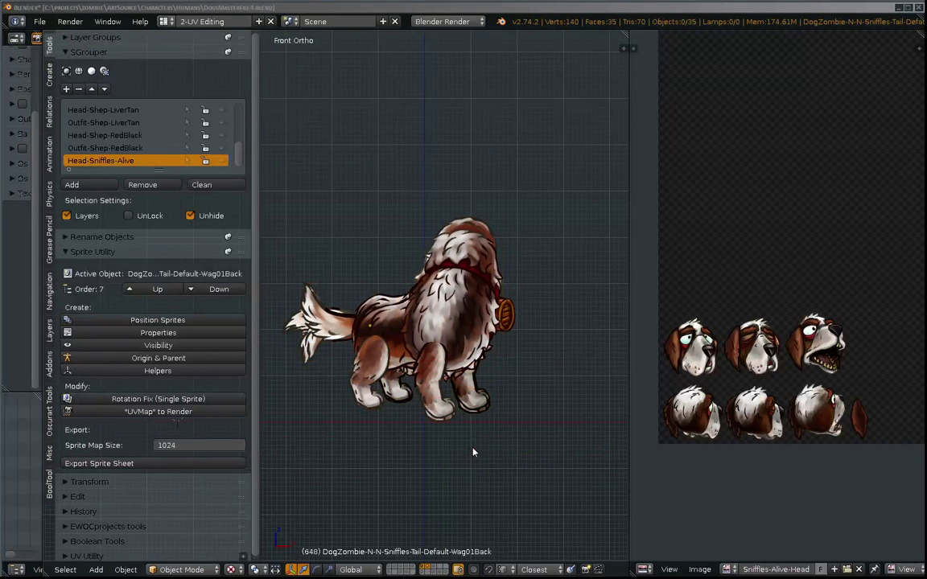
key(x)
key(z)
key(shift+z)
key(shift+z)
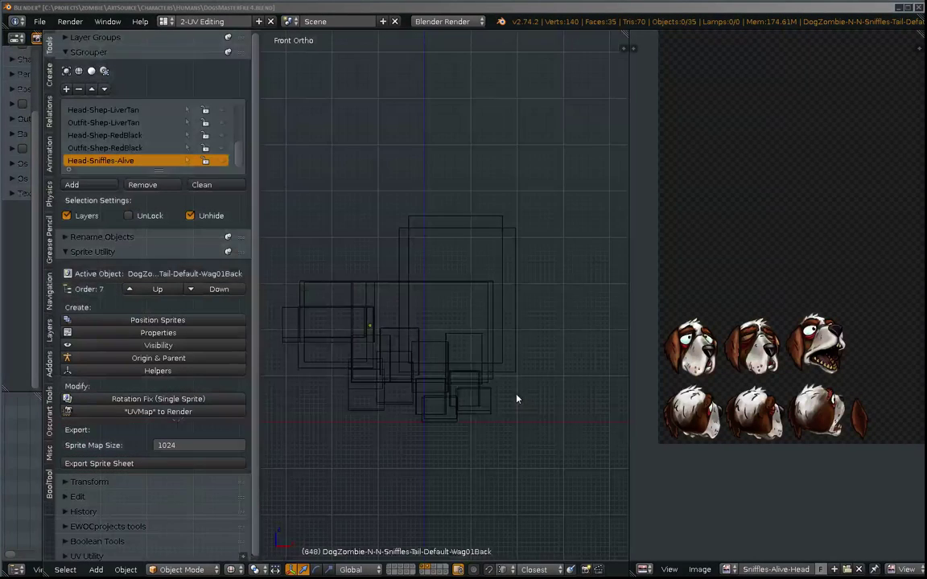
Step: Box-select all of the dog's sprite planes in the wireframe view
scroll(517, 398, down, 5)
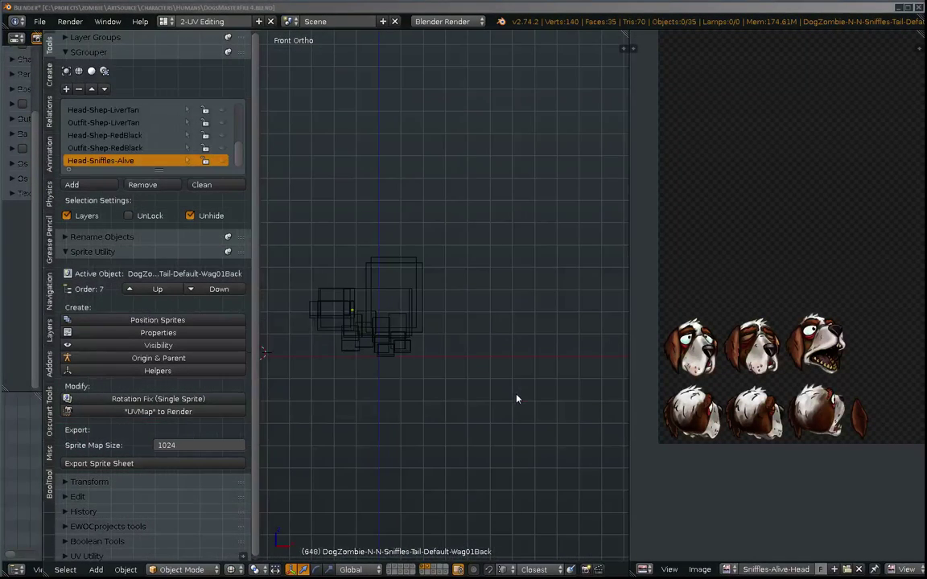
scroll(536, 353, down, 5)
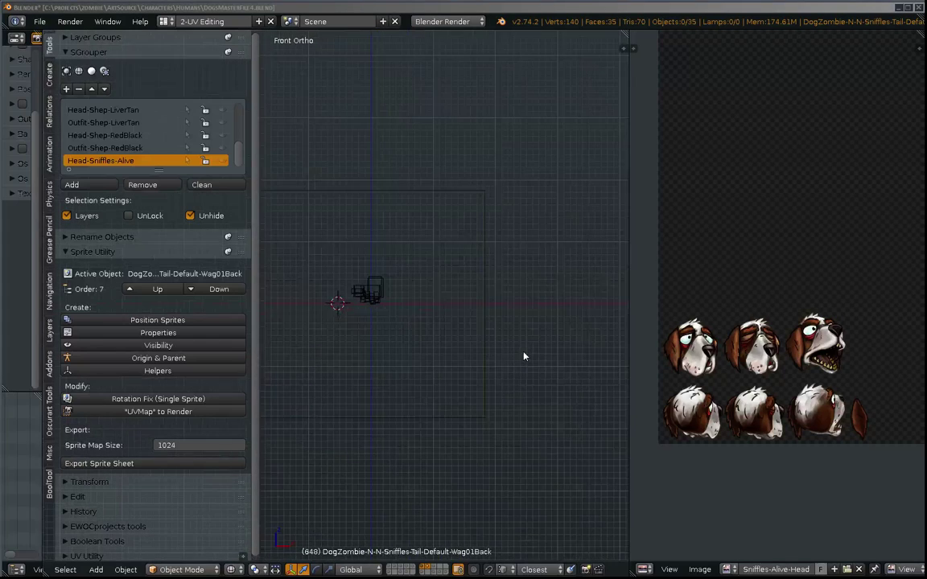
scroll(438, 341, up, 3)
scroll(438, 341, up, 2)
key(b)
drag(557, 217, 451, 316)
scroll(451, 316, up, 4)
shift+middle_drag(624, 281, 451, 303)
scroll(318, 318, down, 7)
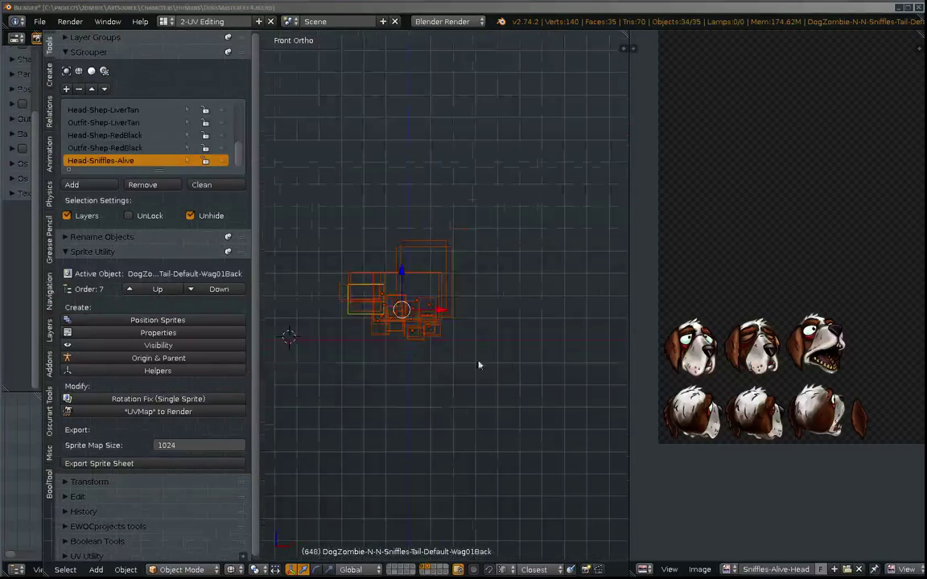
Step: Add the large 4096 frame around the sprites to the selection as the active object
shift+right_click(499, 362)
shift+middle_drag(365, 338, 400, 331)
scroll(515, 344, up, 7)
shift+middle_drag(487, 320, 427, 296)
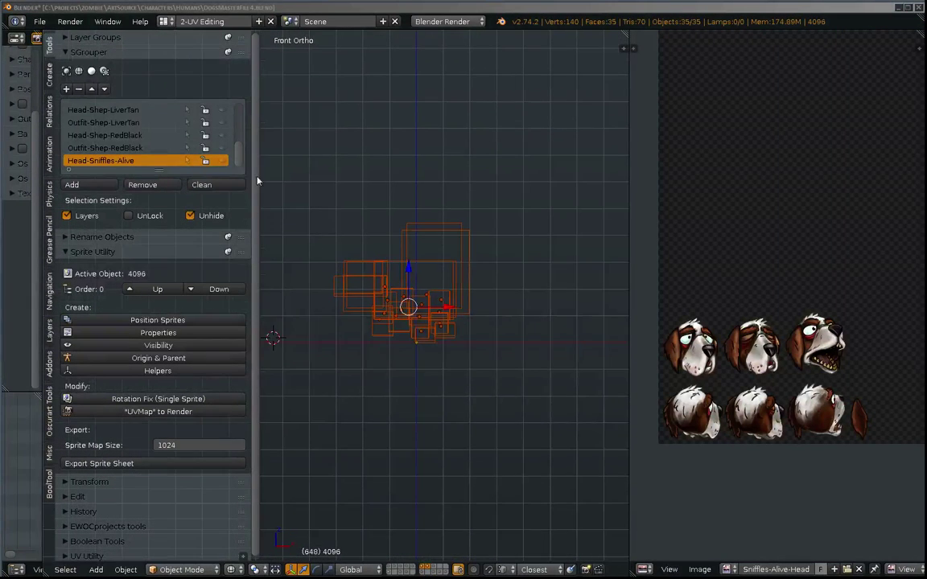
Step: Collapse the SGrouper and Sprite Utility sections of the tool shelf
shift+middle_drag(387, 233, 404, 232)
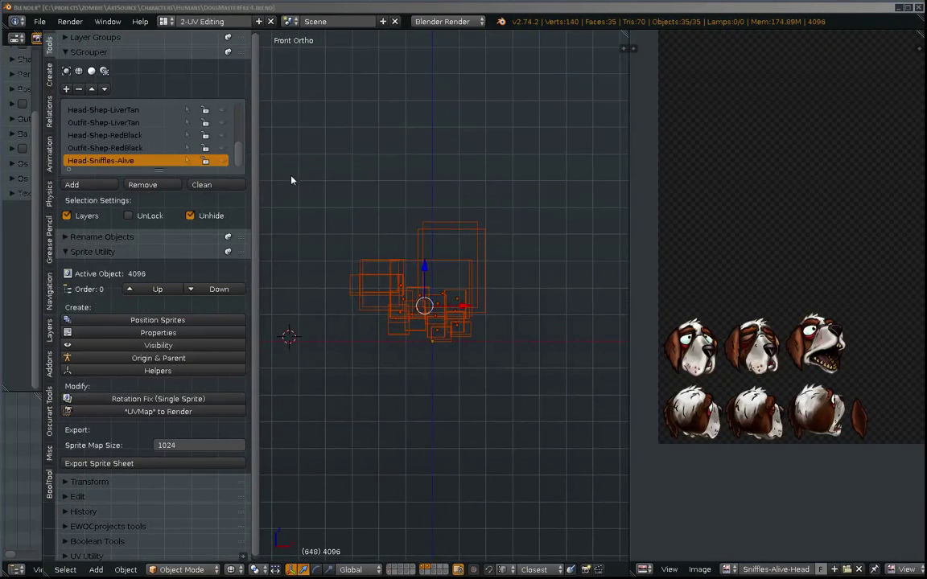
click(66, 53)
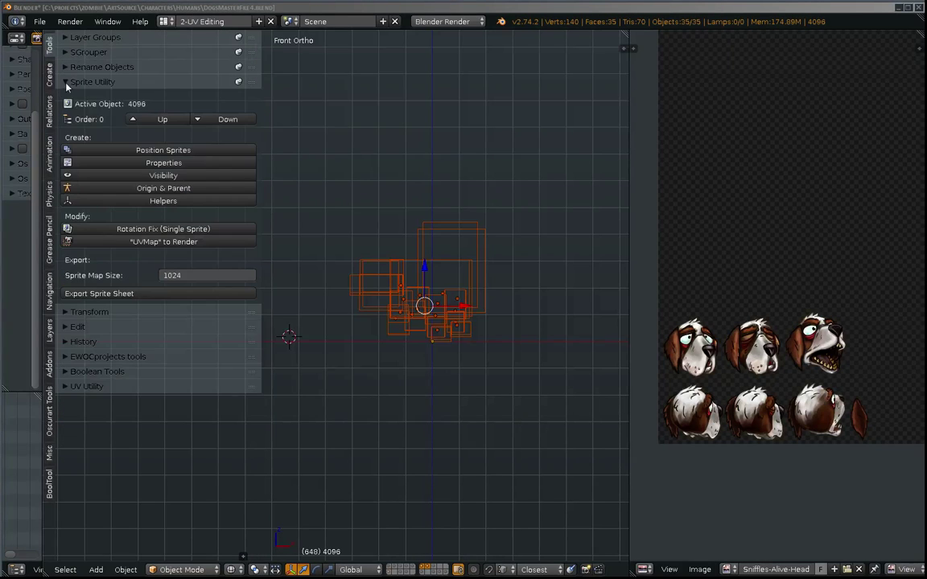
click(65, 80)
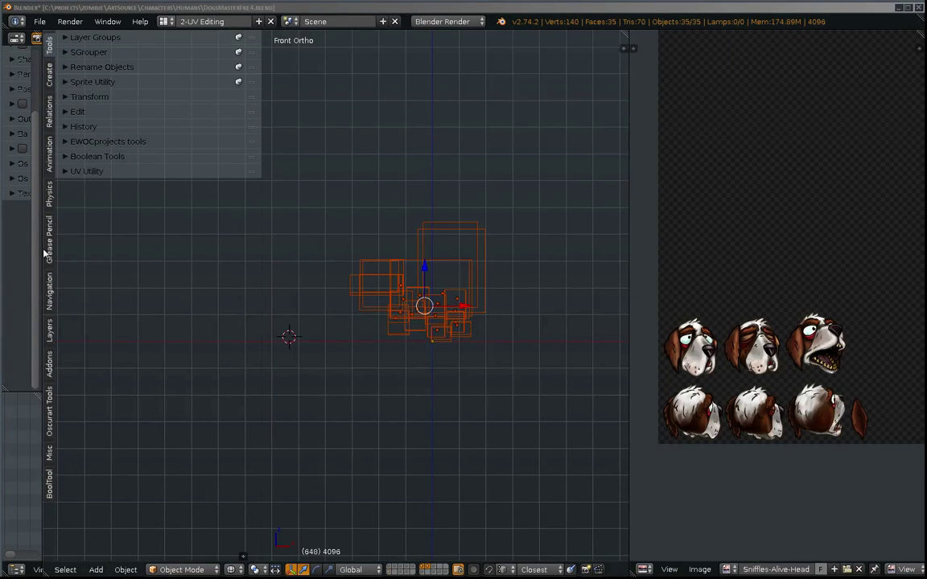
Step: Hide the tool shelf, widen the properties editor and expand the Texture Atlas section of the render properties
key(t)
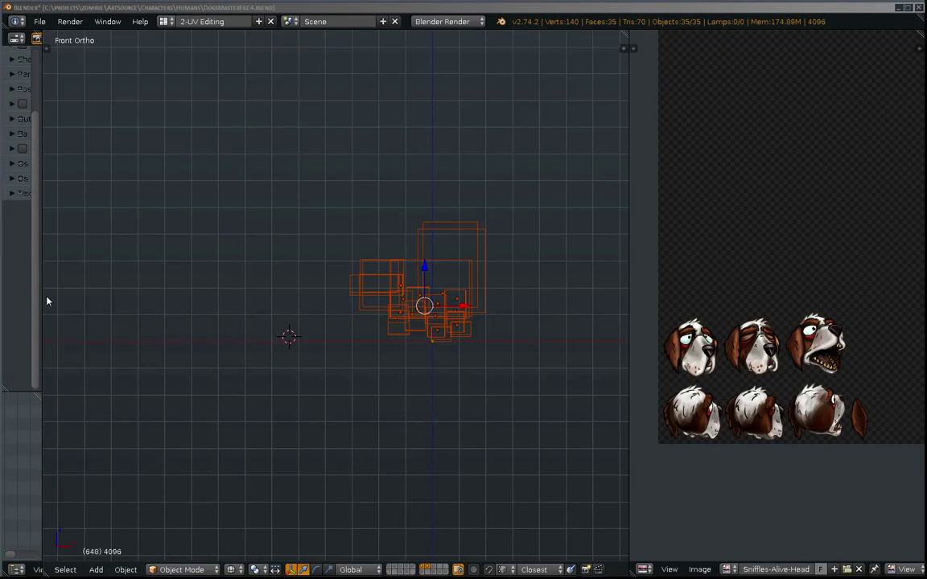
drag(41, 300, 285, 291)
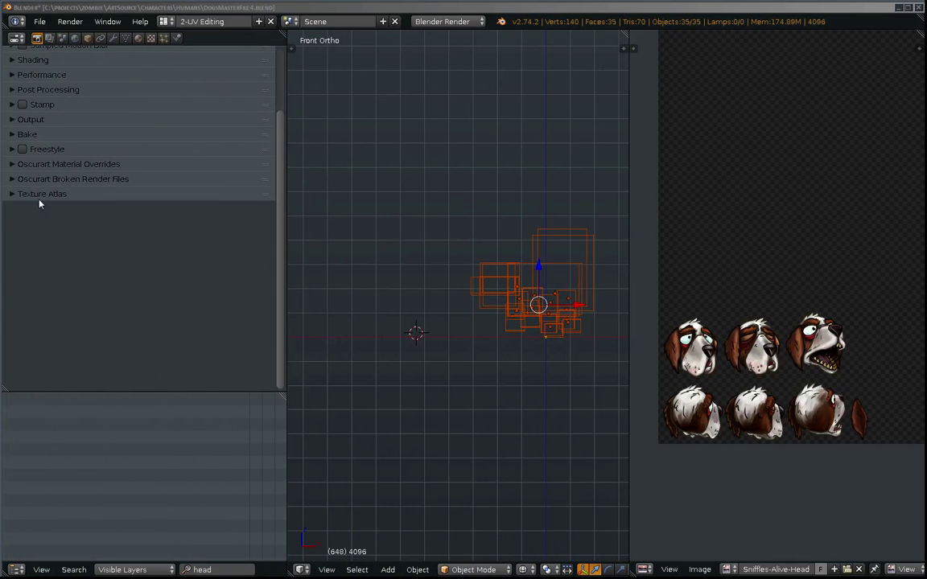
click(39, 198)
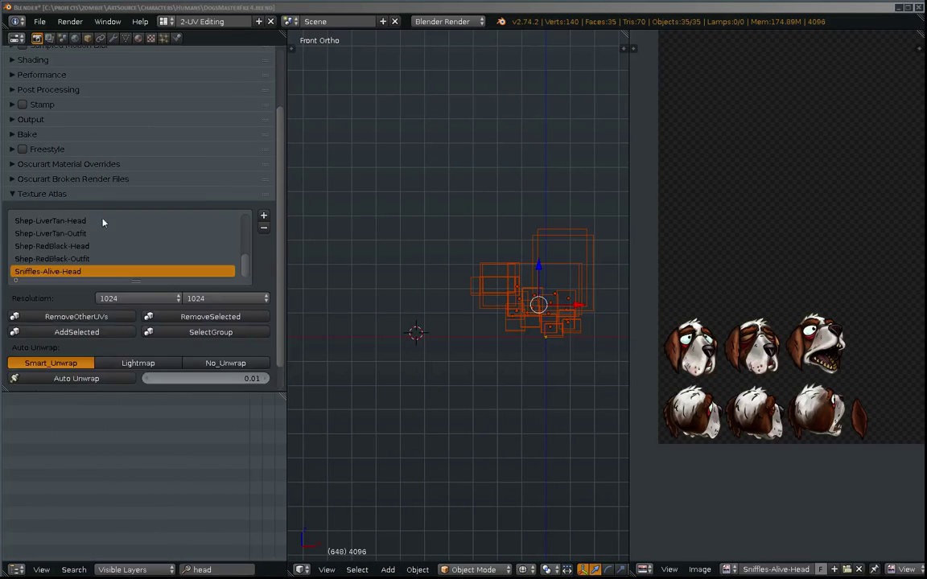
Step: Add a texture atlas group named Sniffles-Alive-Outfit for the selected sprites
click(265, 219)
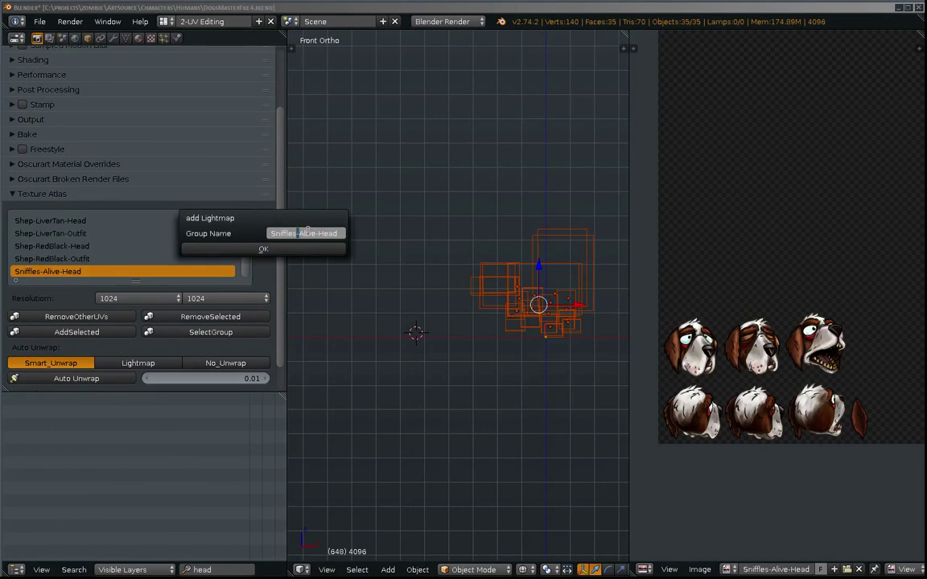
drag(299, 234, 380, 243)
text(Defau)
key(BackSpace)
key(BackSpace)
key(BackSpace)
key(BackSpace)
key(BackSpace)
key(Return)
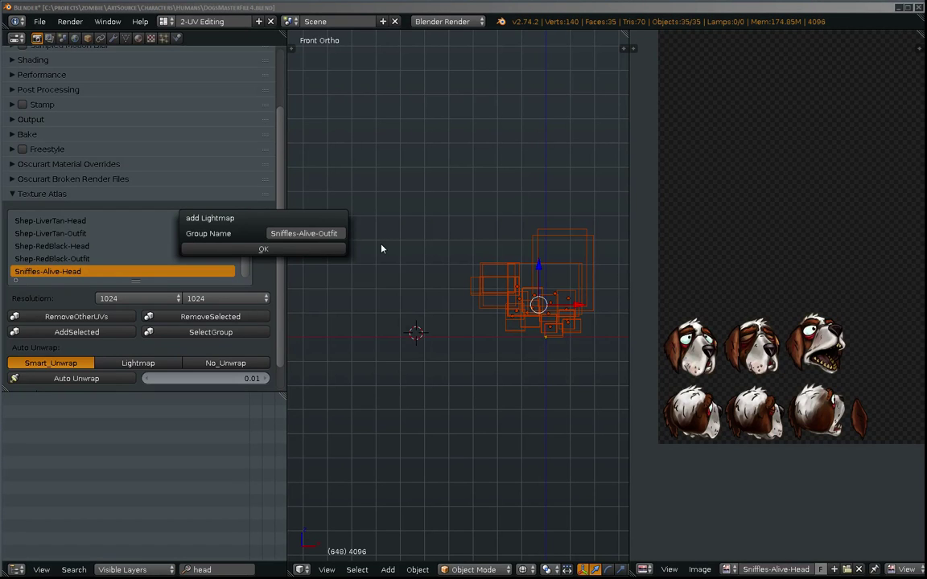
click(310, 252)
Step: Start the manual unwrap for the Sniffles-Alive-Outfit atlas group
scroll(450, 265, down, 3)
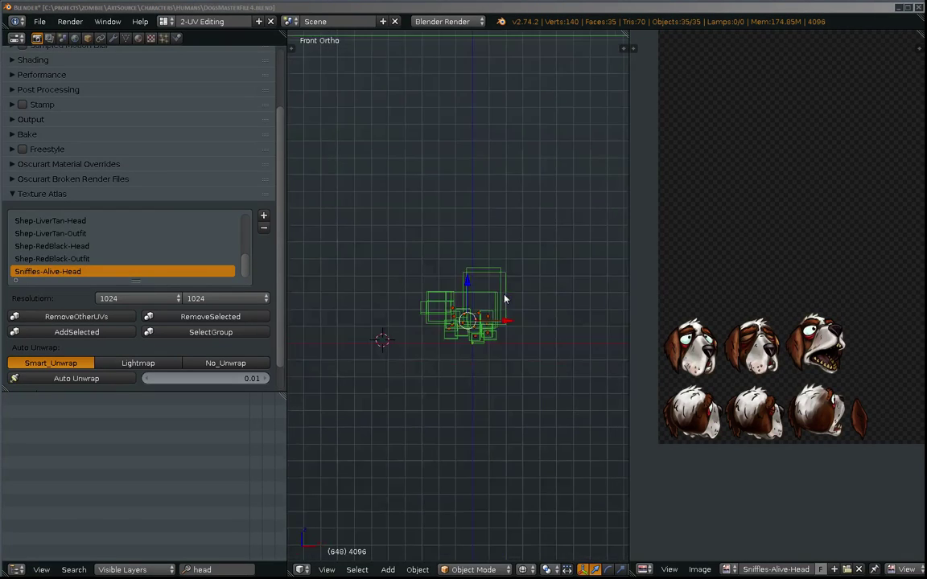
scroll(161, 338, down, 1)
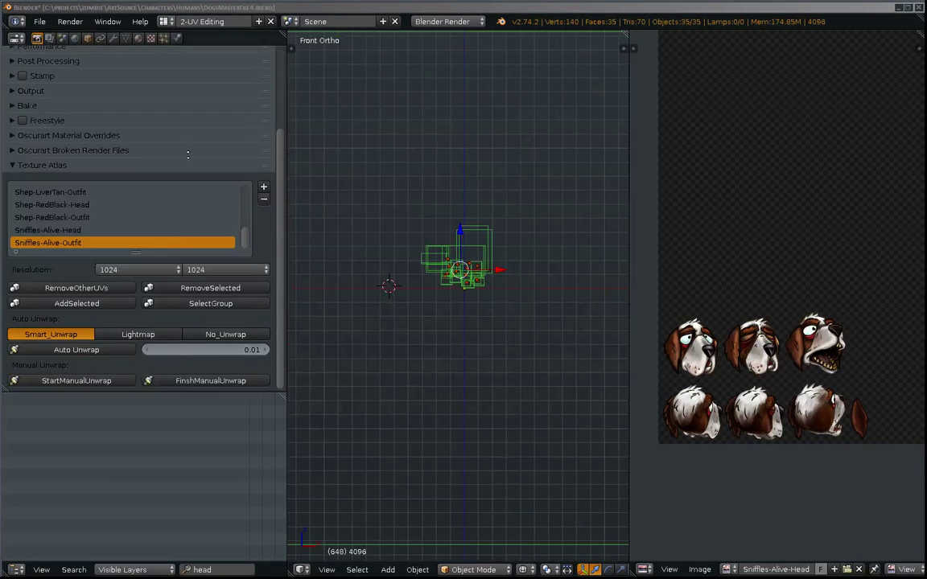
click(80, 382)
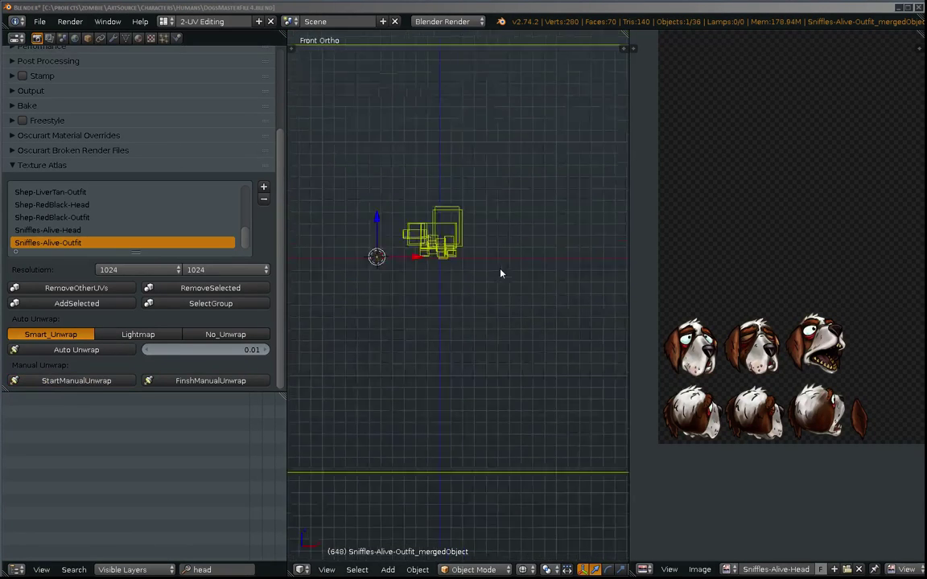
Step: Enter Edit Mode on the merged object and project all its UVs from the front view, with the large frame filling the image
scroll(492, 286, up, 4)
scroll(492, 285, down, 5)
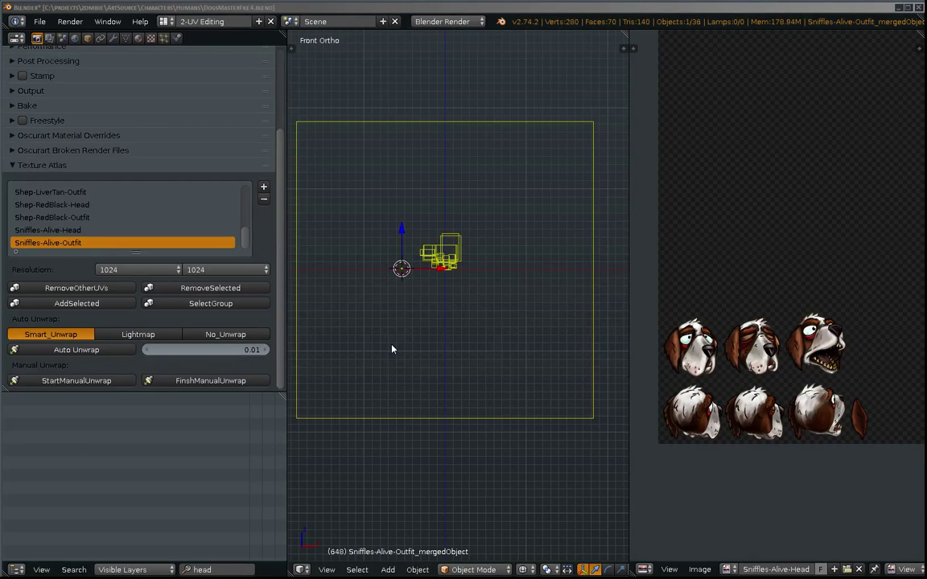
shift+middle_drag(520, 161, 517, 175)
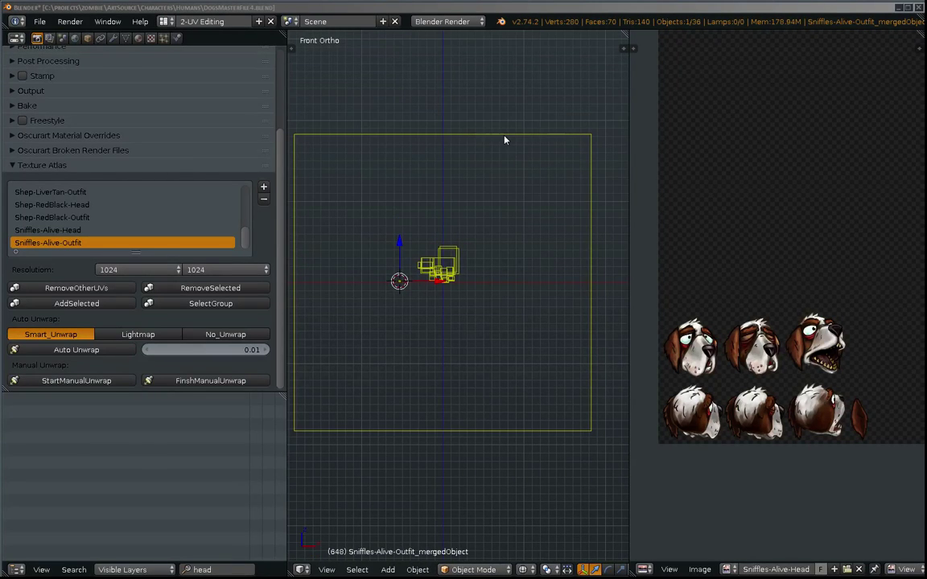
key(Tab)
scroll(852, 285, down, 2)
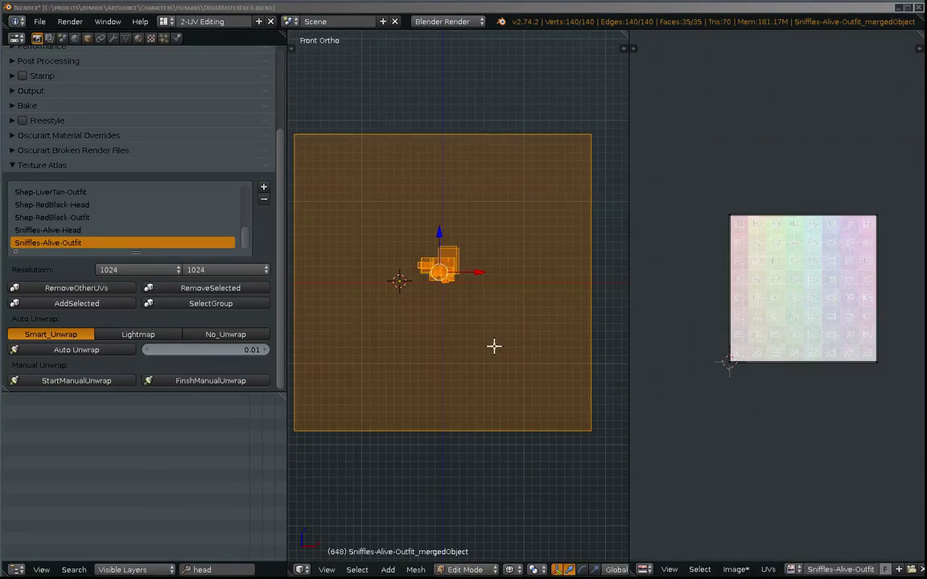
shift+middle_drag(499, 323, 498, 329)
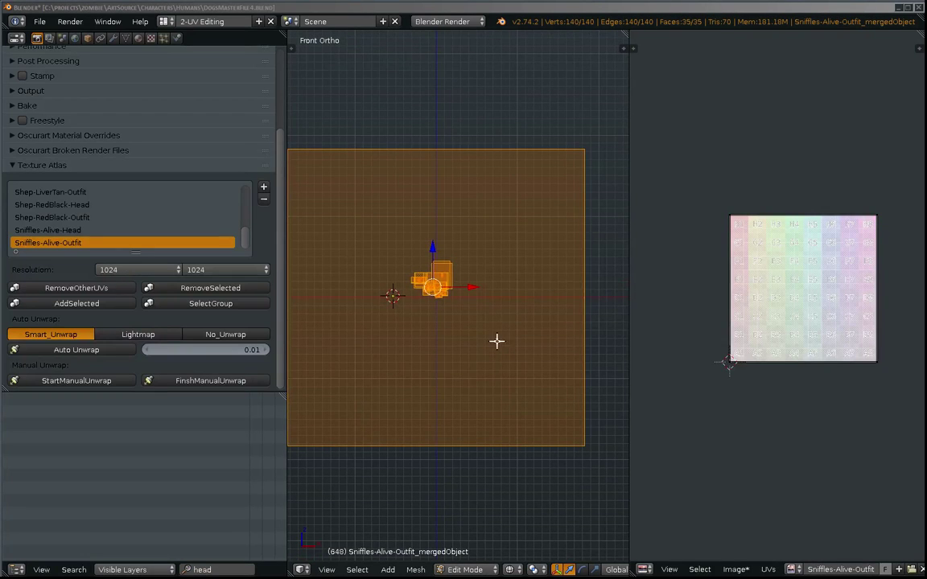
key(u)
click(497, 352)
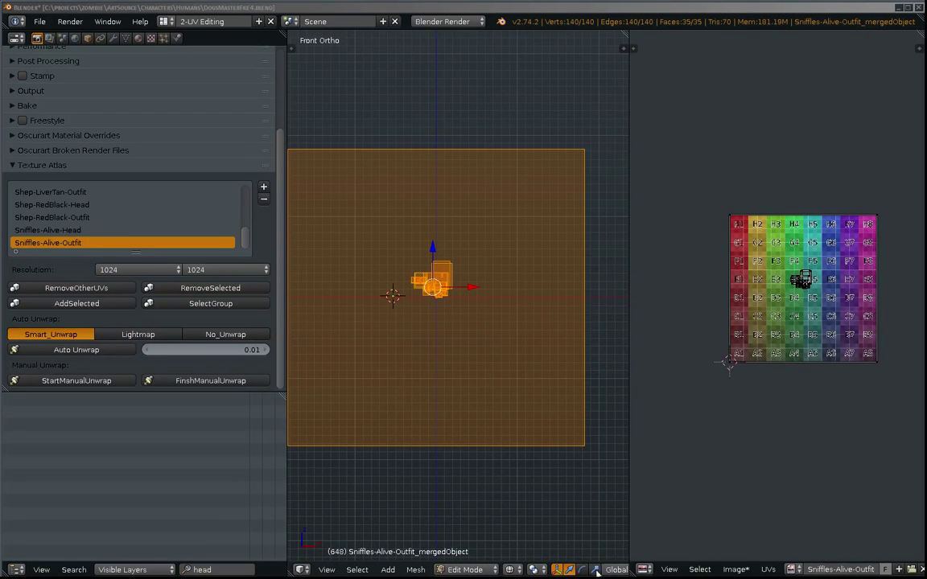
Step: Start replacing the atlas image in the UV editor, open the Textures folder and filter its files by "dog"
middle_drag(592, 568, 364, 556)
scroll(811, 279, up, 3)
middle_drag(811, 279, 749, 387)
scroll(765, 354, up, 2)
middle_drag(768, 351, 832, 193)
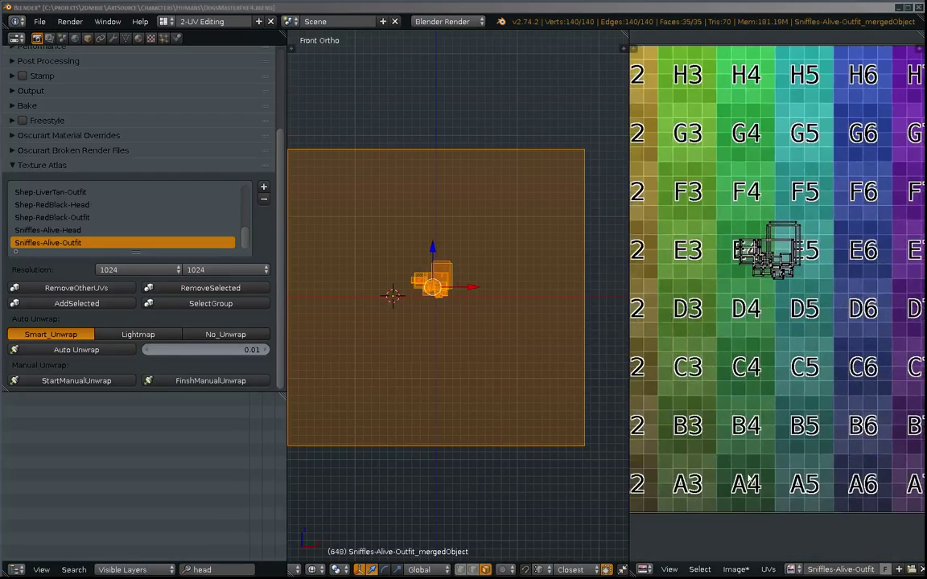
click(736, 570)
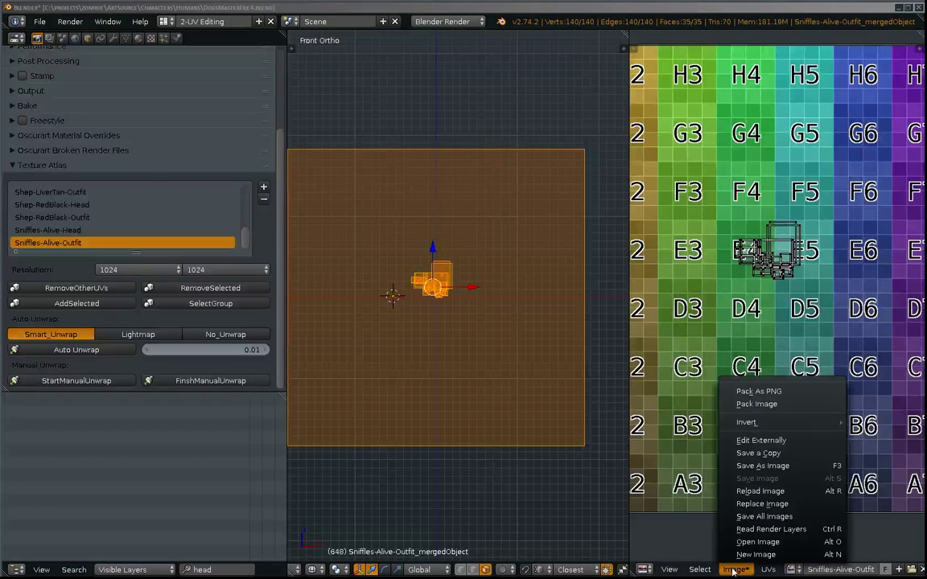
click(753, 504)
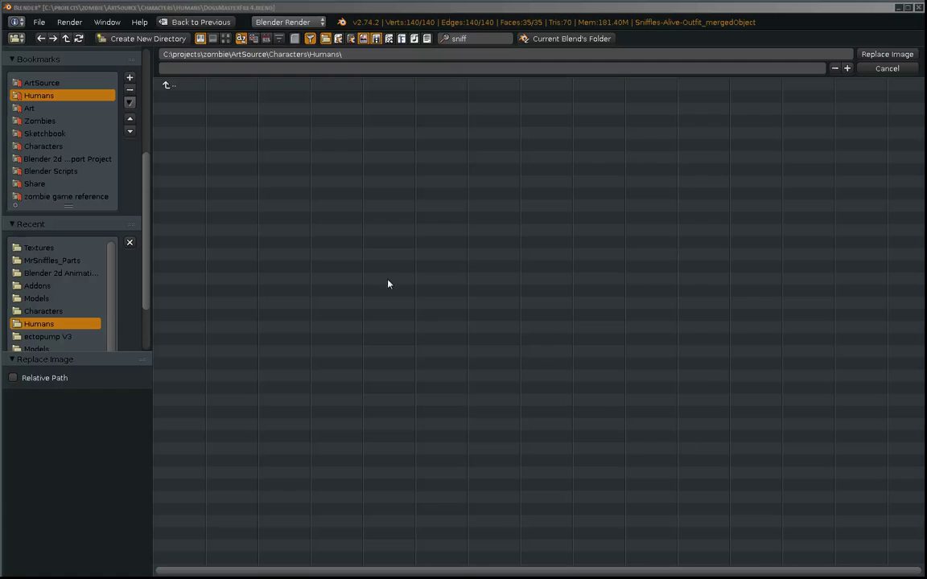
click(64, 273)
click(61, 260)
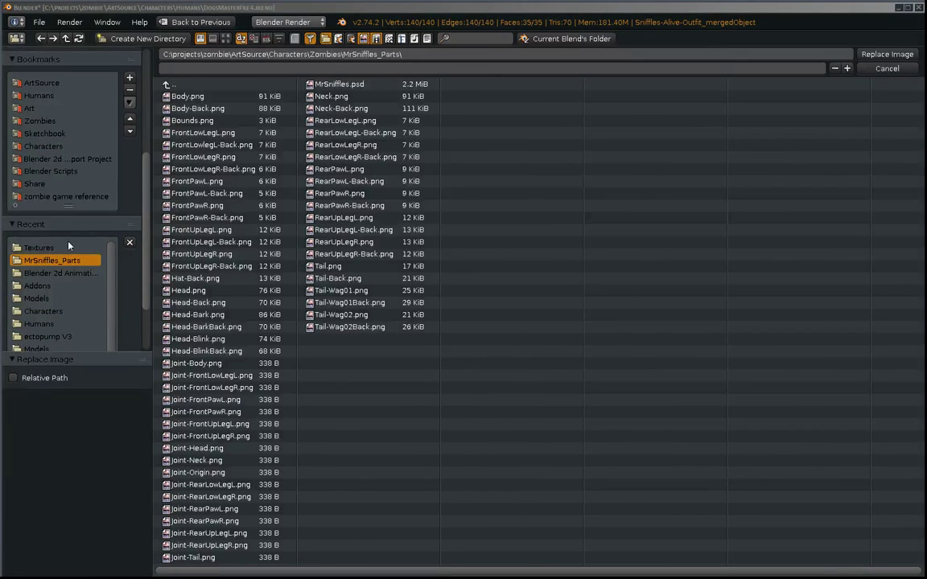
click(37, 247)
click(474, 39)
text(dog)
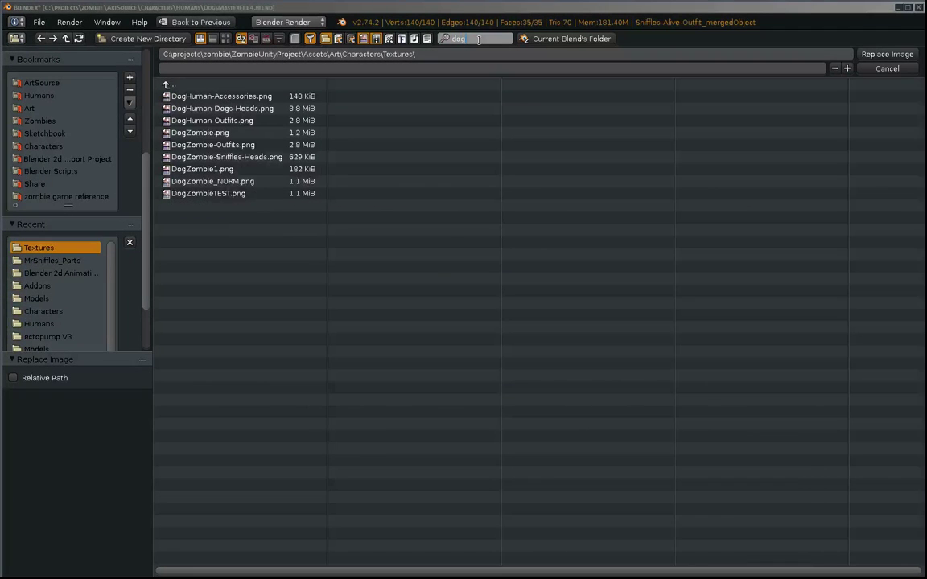
key(Return)
Step: Replace the atlas image with DogZombie-Outfits.png
click(198, 184)
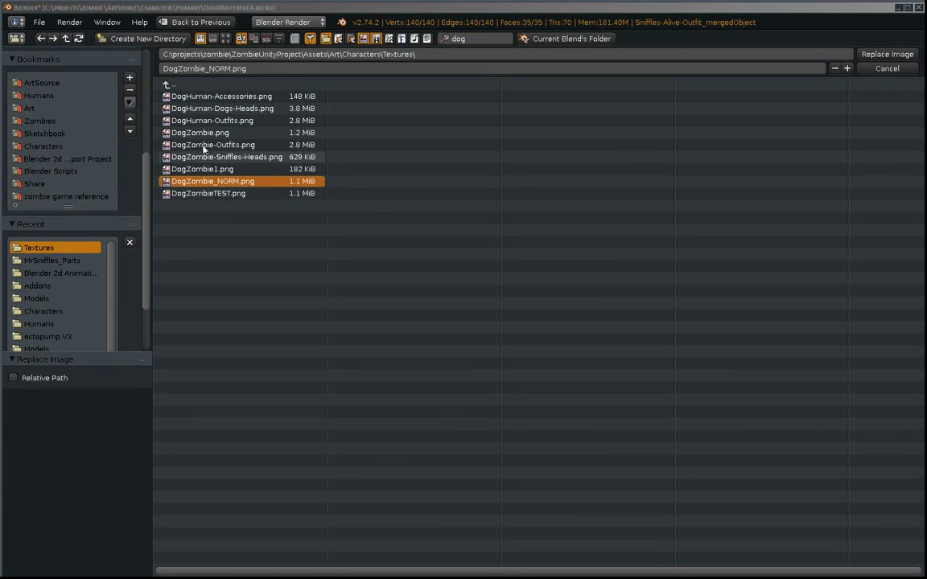
click(193, 120)
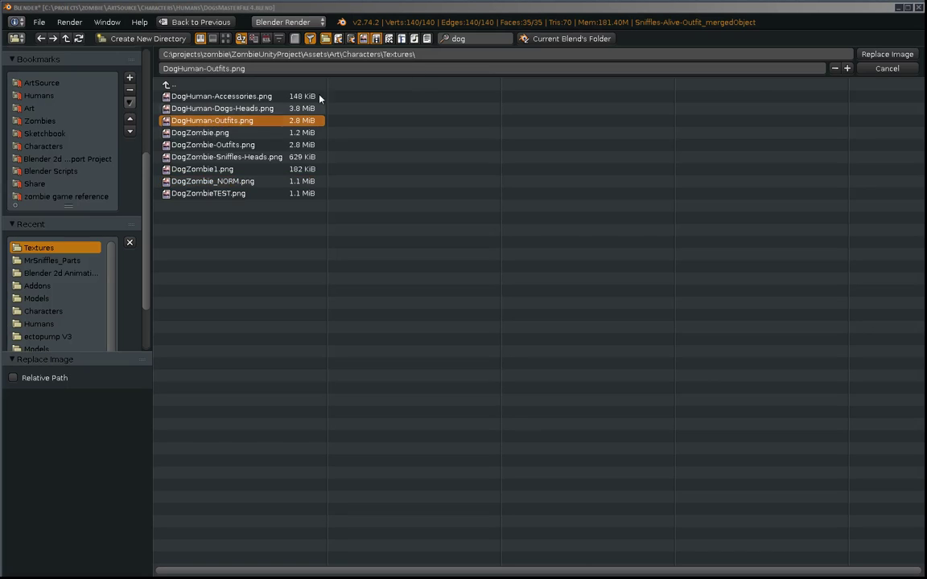
click(201, 144)
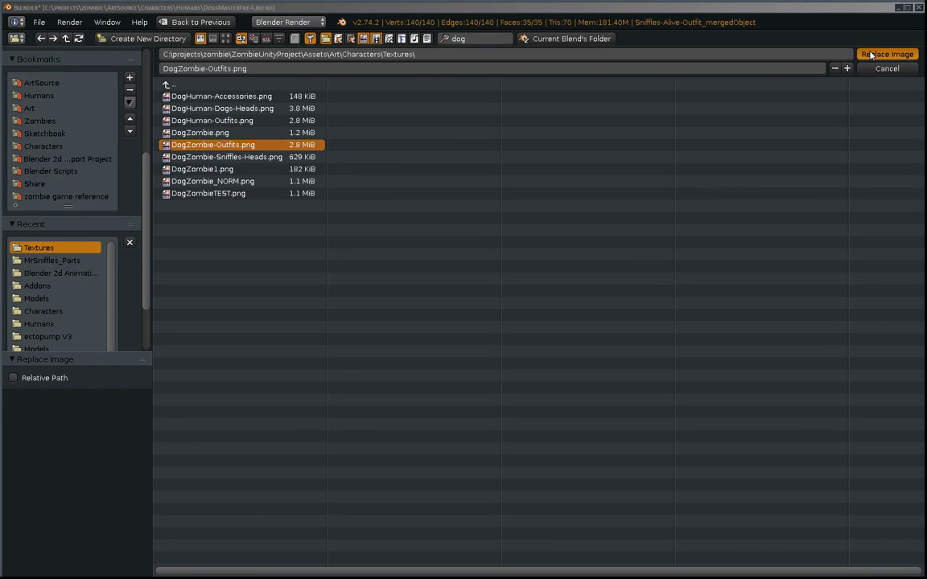
click(887, 54)
Step: Try to box-select the large frame's UVs along its side edge
middle_drag(750, 237, 717, 286)
scroll(699, 321, down, 7)
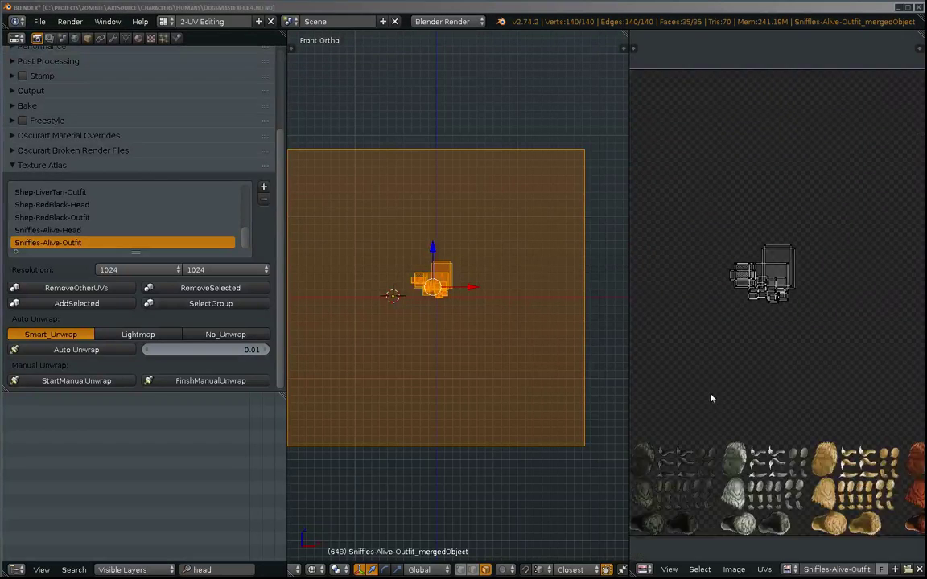
middle_drag(712, 398, 781, 372)
scroll(804, 382, down, 3)
scroll(816, 393, up, 2)
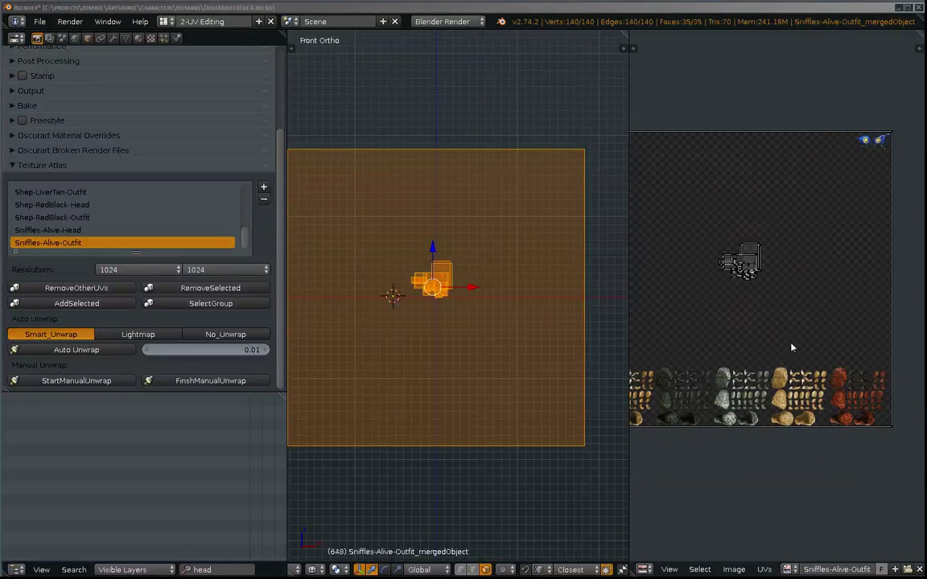
middle_drag(791, 347, 822, 319)
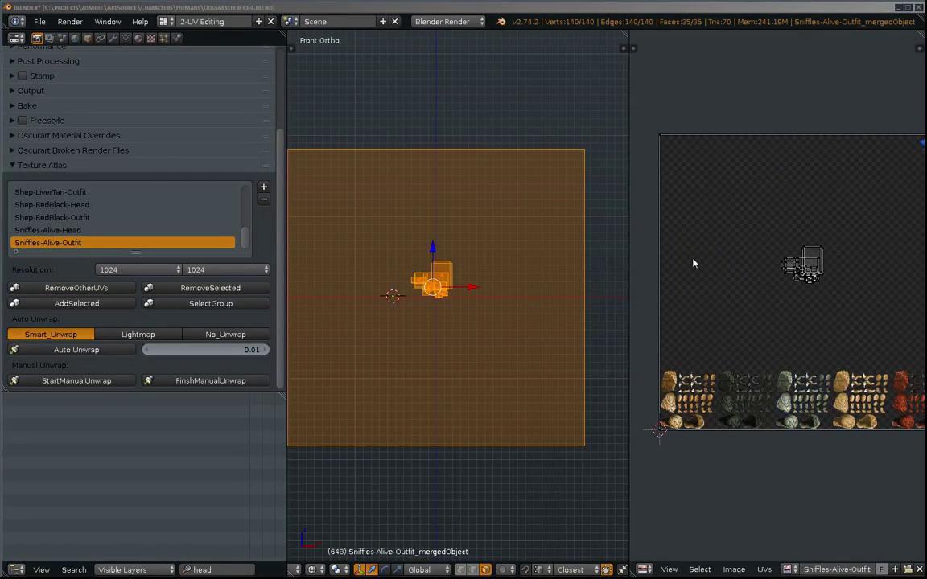
key(a)
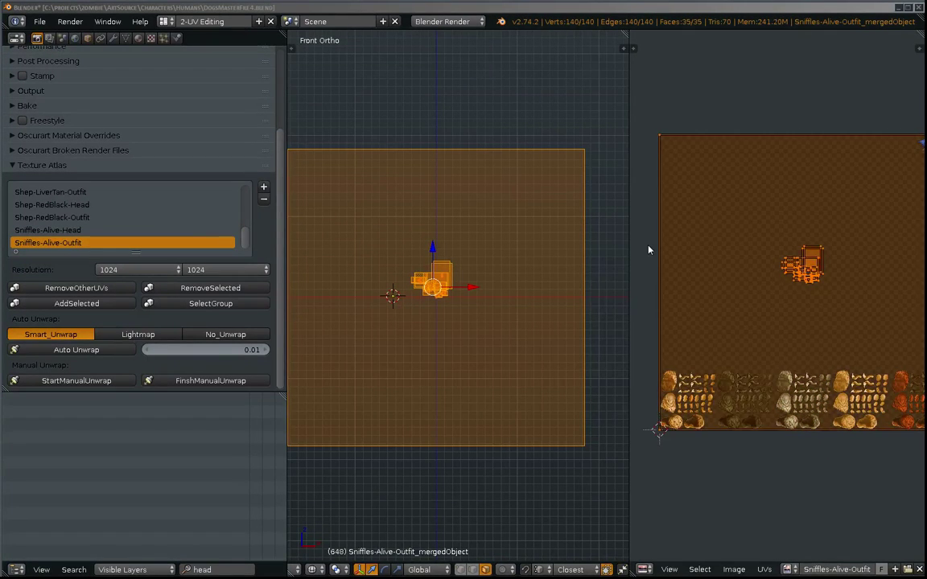
key(a)
key(b)
drag(647, 240, 746, 306)
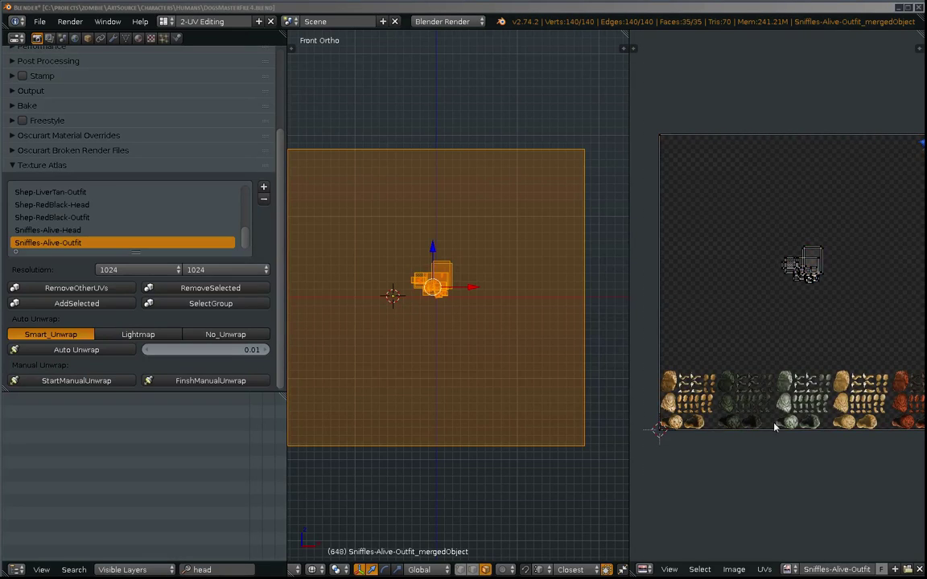
Step: Take the large frame out of the UV layout so that only the sprites' UV islands are displayed for editing
scroll(781, 567, down, 1)
scroll(764, 569, down, 4)
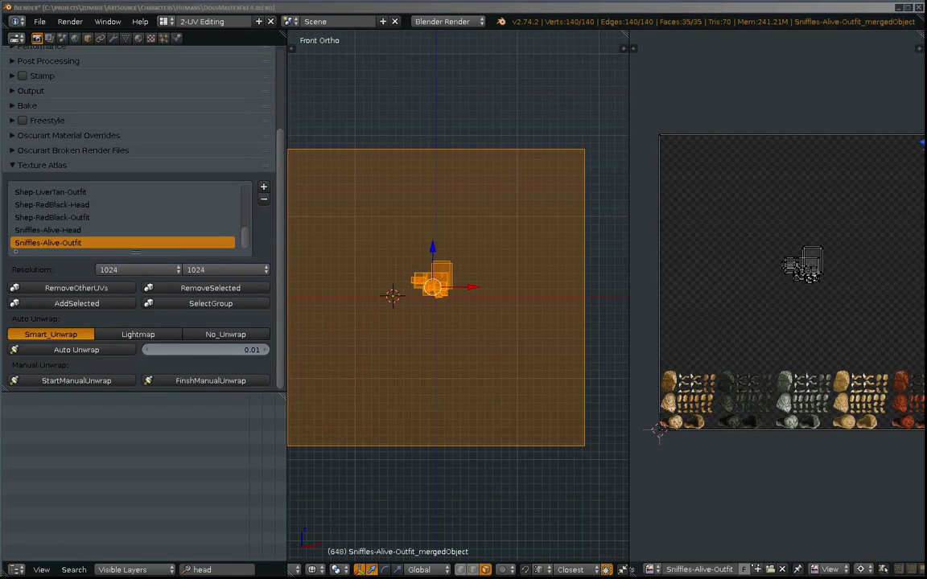
scroll(723, 570, down, 1)
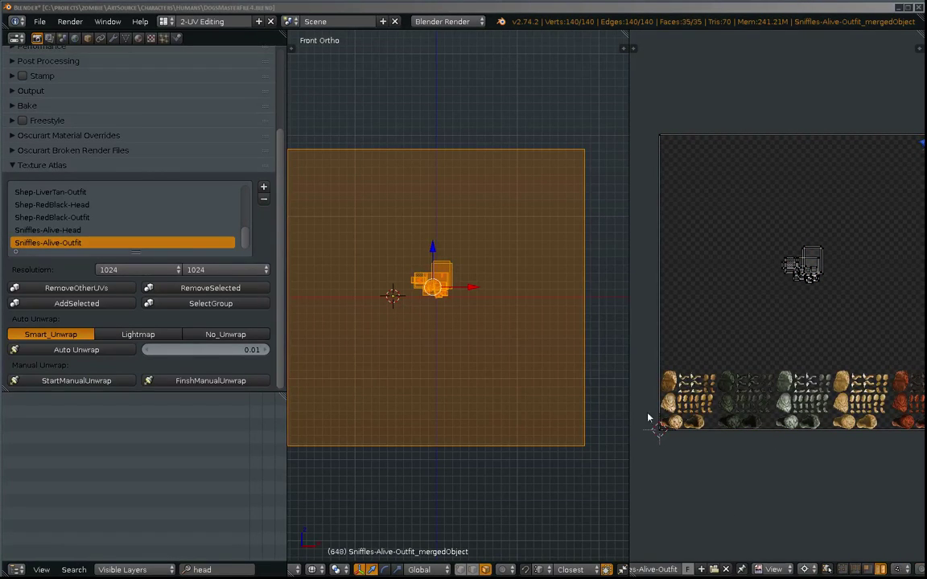
key(a)
shift+right_click(810, 264)
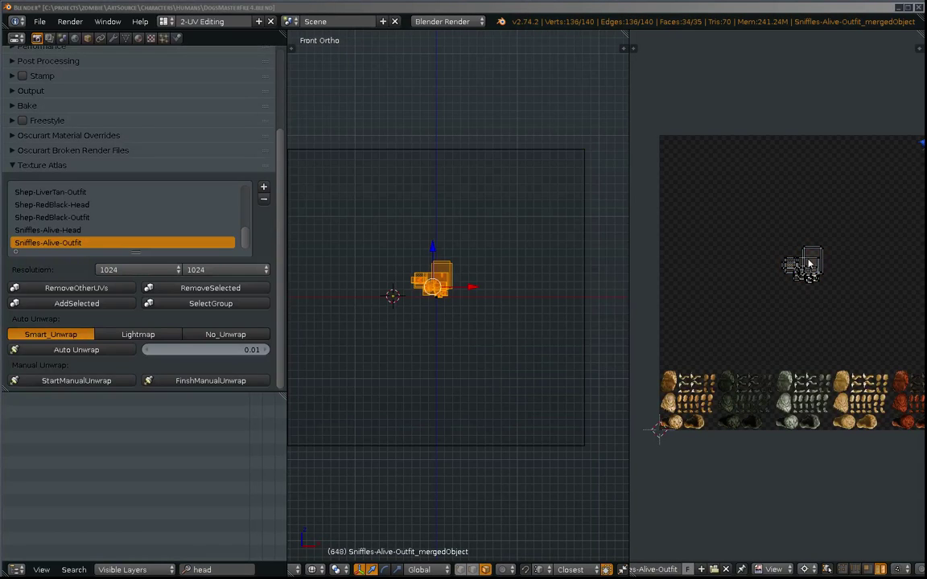
Step: Box-select all the sprites' UV islands and move them closer to the first outfit sets on the sheet
key(b)
drag(849, 218, 753, 292)
key(g)
click(740, 331)
Step: Maximize the UV editor and pull the two wide UV islands out of the stack to just above the first outfit sets
middle_drag(745, 320, 808, 259)
scroll(807, 258, up, 1)
key(shift+space)
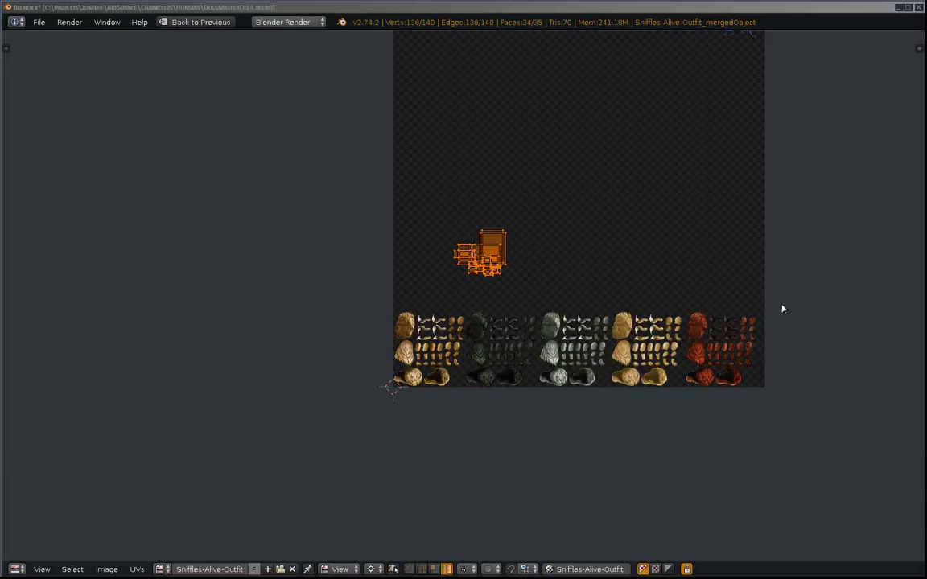
scroll(484, 273, up, 5)
scroll(525, 167, down, 1)
middle_drag(525, 167, 492, 170)
right_click(463, 176)
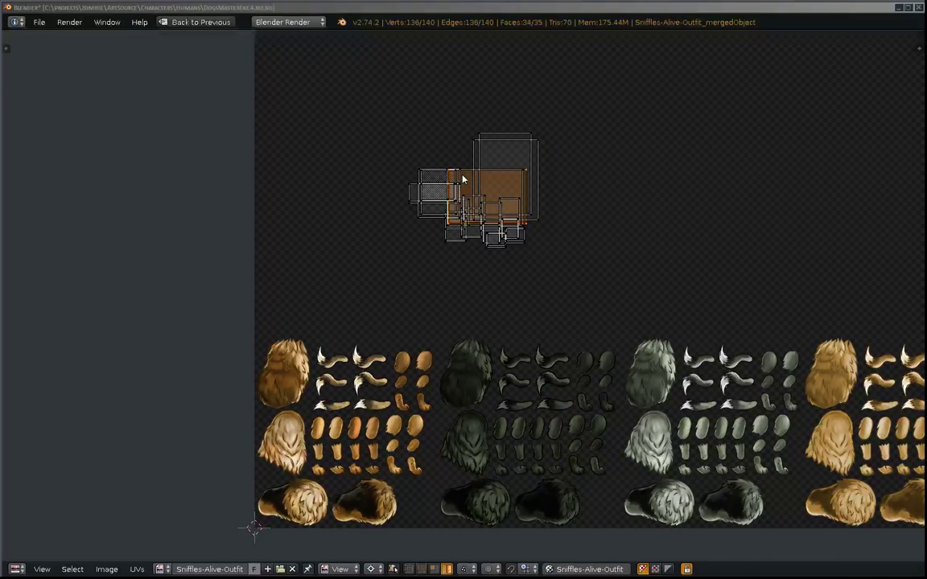
key(g)
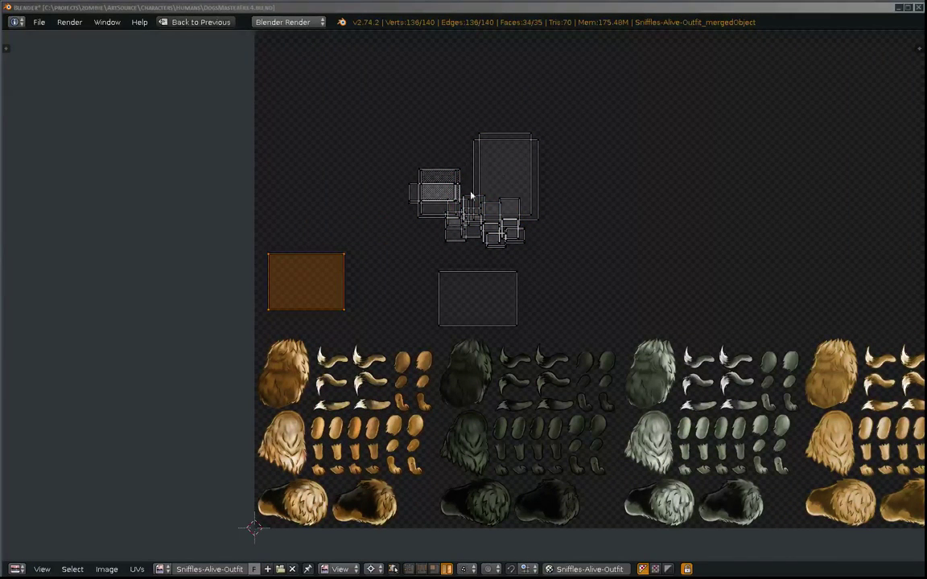
Step: Move the two tall UV islands out of the stack and place them side by side in the free space beside it
right_click(487, 159)
key(g)
click(288, 111)
right_click(515, 169)
key(g)
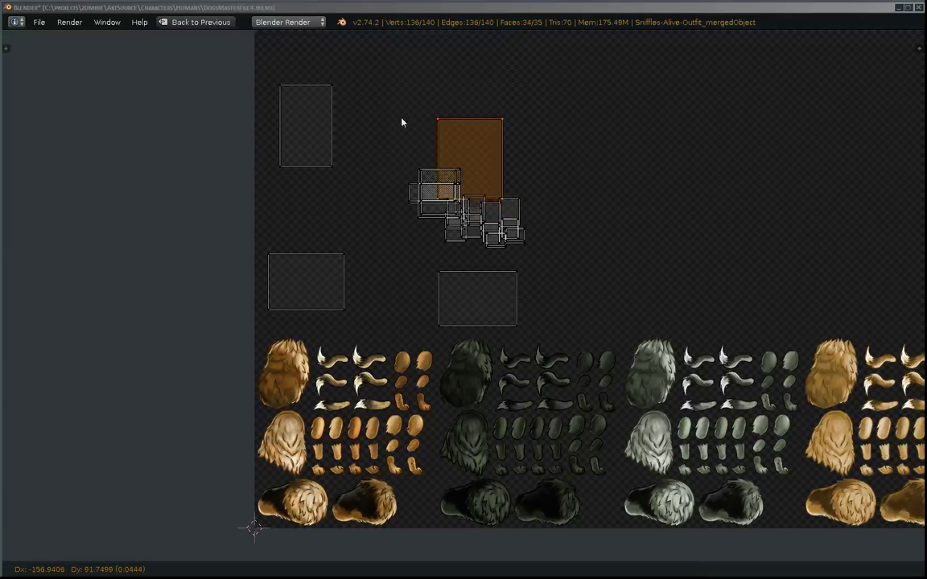
click(374, 114)
Step: Place the two wide UV islands side by side just above the orange outfit set
right_click(467, 314)
key(g)
click(389, 296)
right_click(310, 302)
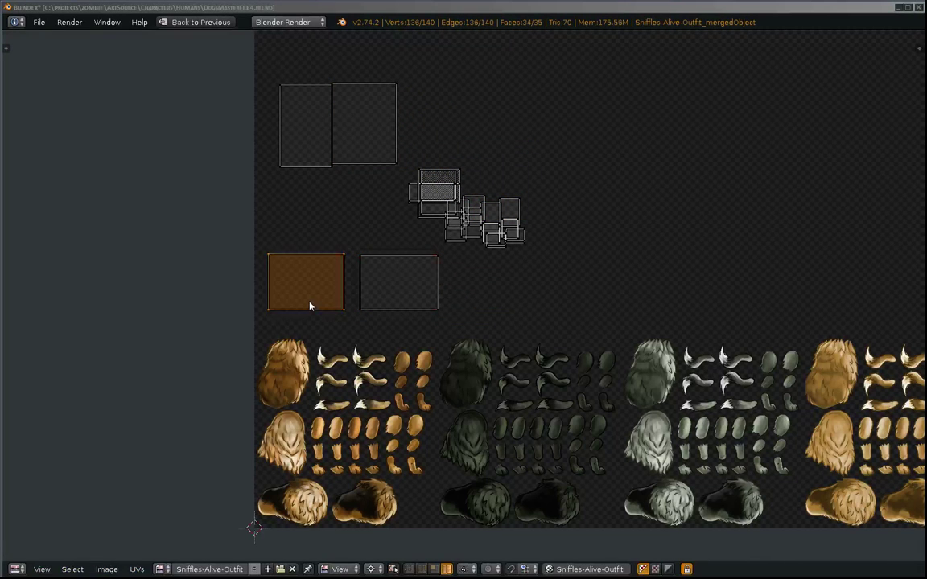
key(g)
click(308, 319)
right_click(382, 287)
right_click(308, 301)
right_click(406, 292)
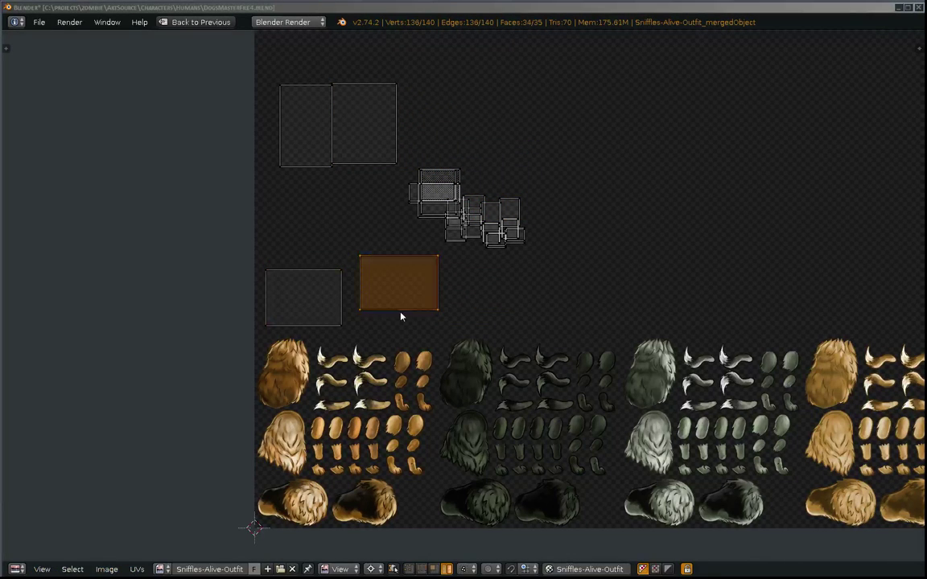
key(g)
click(399, 309)
Step: Pull the two tall UV islands apart, moving the narrower one close to the sheet's left edge
right_click(370, 133)
key(g)
click(378, 141)
right_click(305, 138)
key(g)
click(294, 150)
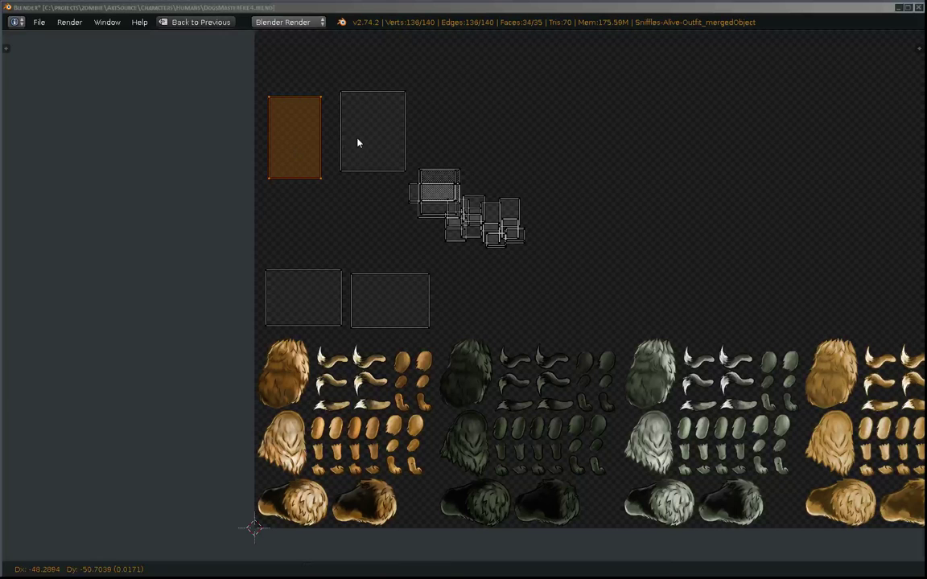
Step: Move the broader tall UV island into the gap between the narrow tall island and the first wide island
right_click(358, 145)
key(g)
click(354, 169)
key(g)
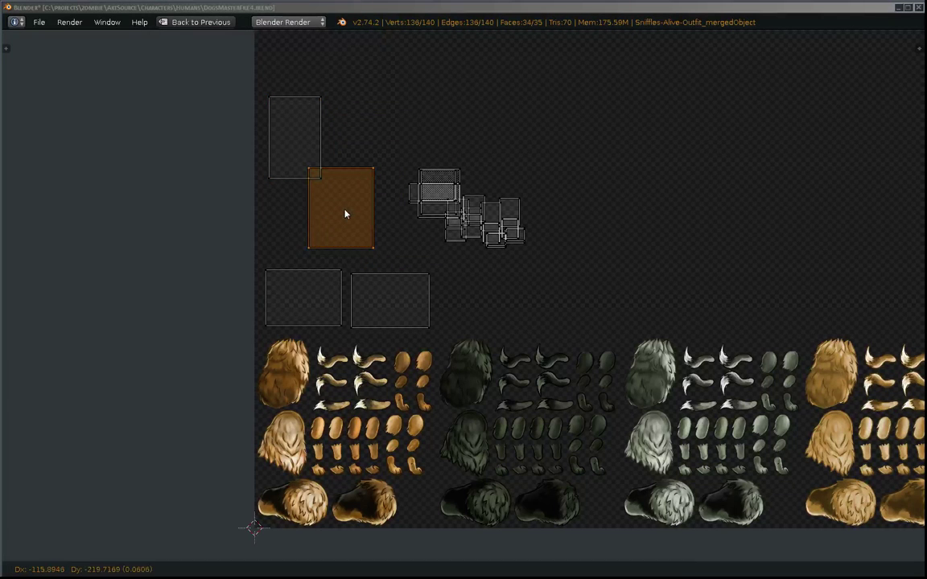
click(301, 230)
right_click(296, 165)
right_click(320, 226)
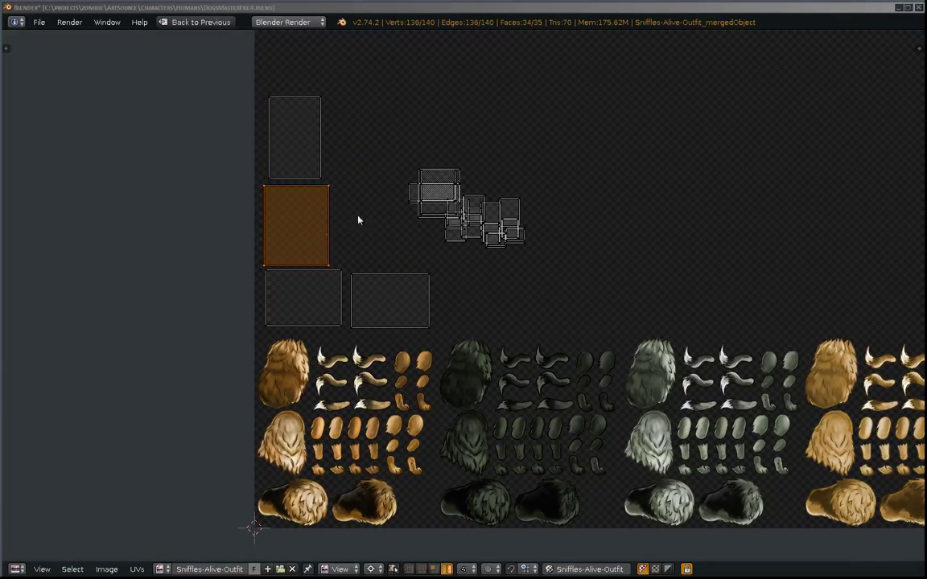
Step: Pull two thin strip islands and one small upright island out of the stack, placing the longer strip near the narrow tall island
right_click(440, 190)
key(g)
click(401, 174)
right_click(446, 200)
key(g)
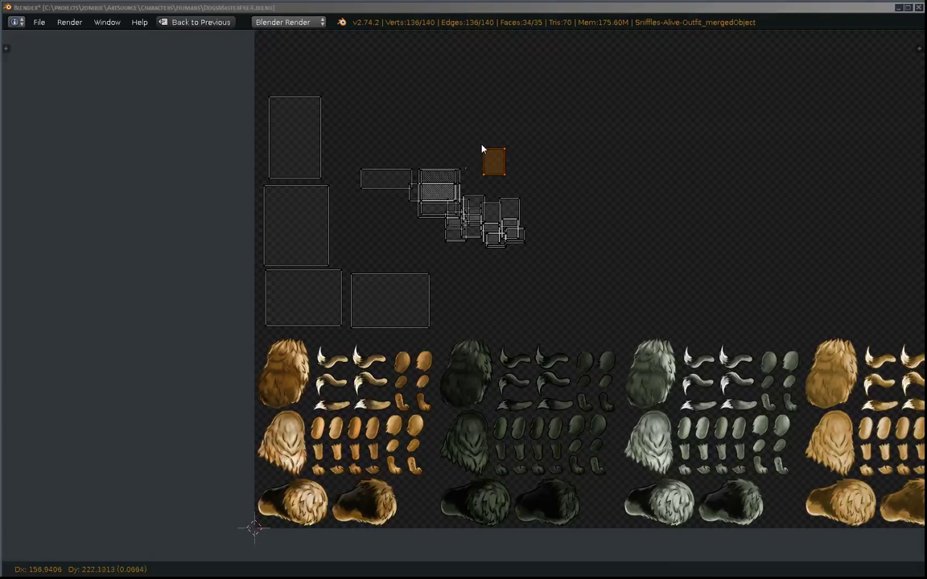
click(483, 147)
right_click(439, 192)
key(g)
click(461, 131)
right_click(380, 182)
key(g)
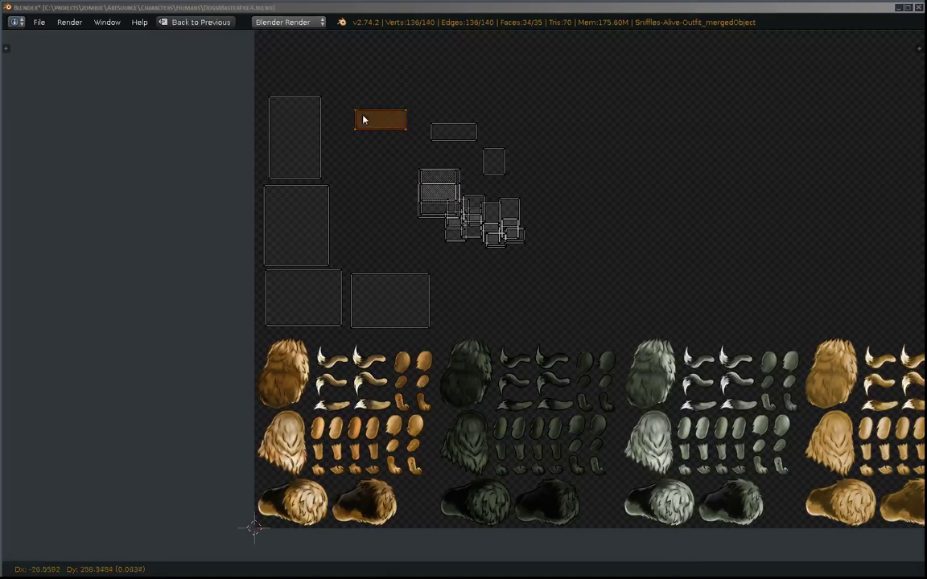
click(358, 112)
Step: Move two medium rectangular UV islands out of the stack, placing one just below the longer strip
right_click(438, 190)
key(g)
click(440, 101)
right_click(436, 190)
key(g)
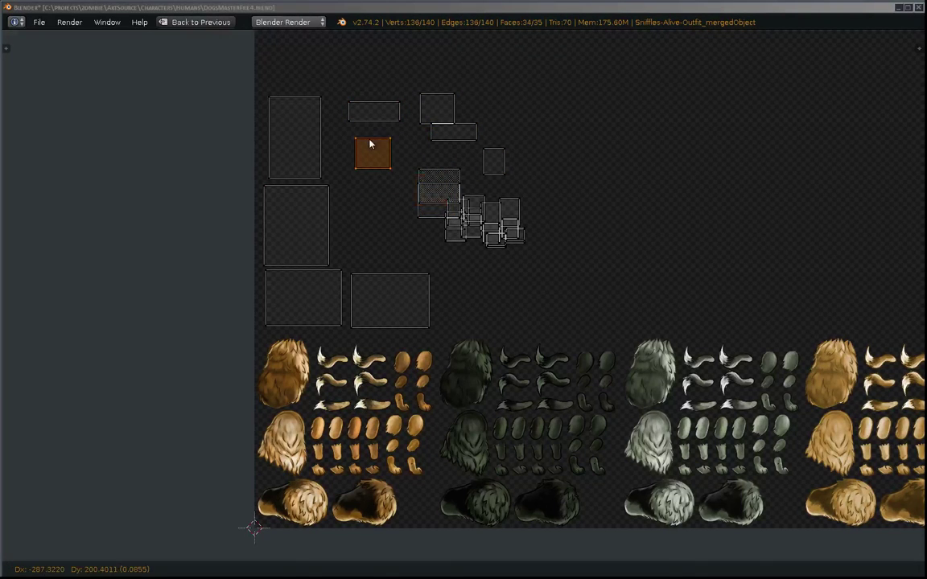
click(371, 142)
Step: Move the larger medium island out beside the ones already freed and shift the next islands clear of the stack
right_click(461, 214)
key(g)
click(438, 185)
right_click(463, 203)
key(g)
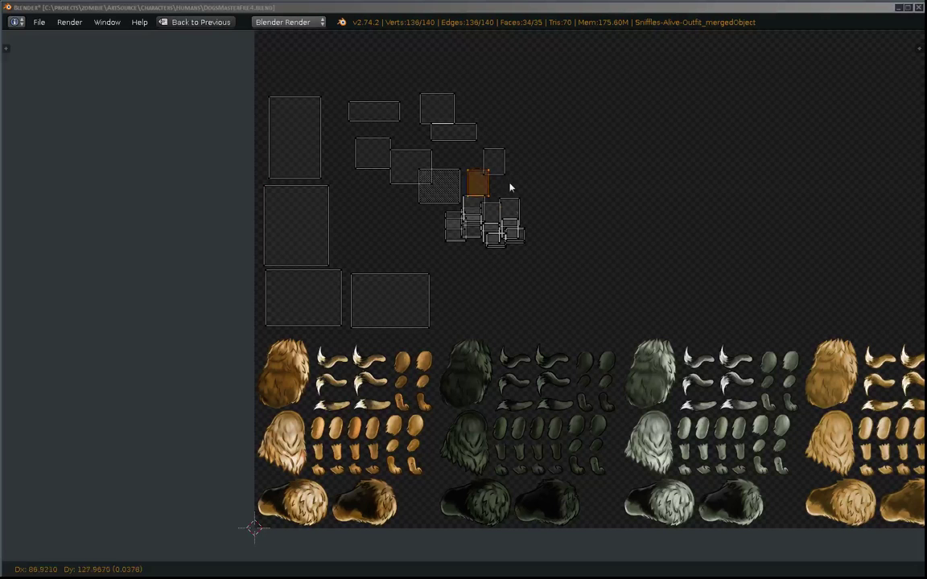
click(482, 184)
right_click(457, 183)
key(g)
click(480, 179)
scroll(573, 304, up, 1)
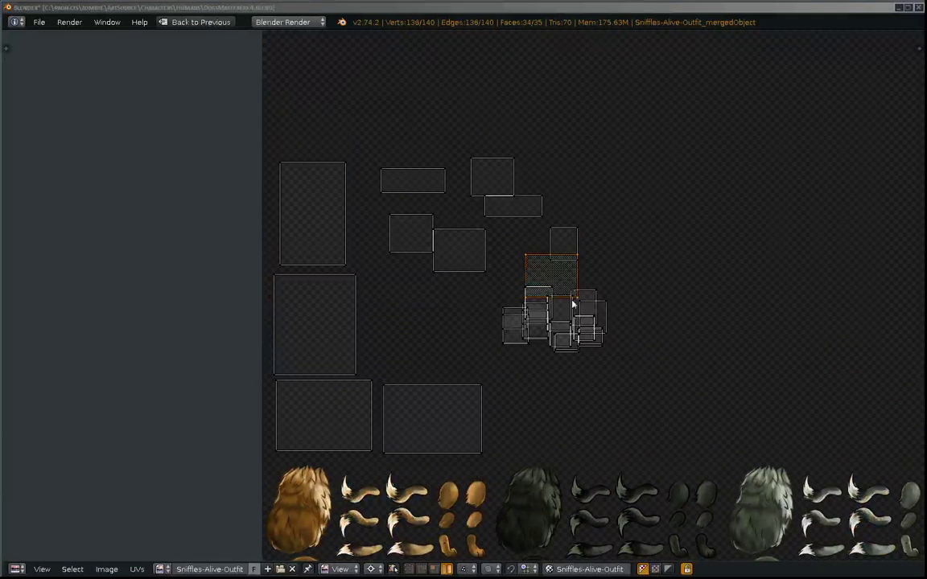
Step: Space out the small upright island, the shorter strip and the larger medium island so they no longer crowd each other
right_click(560, 254)
key(g)
click(562, 226)
right_click(523, 225)
key(g)
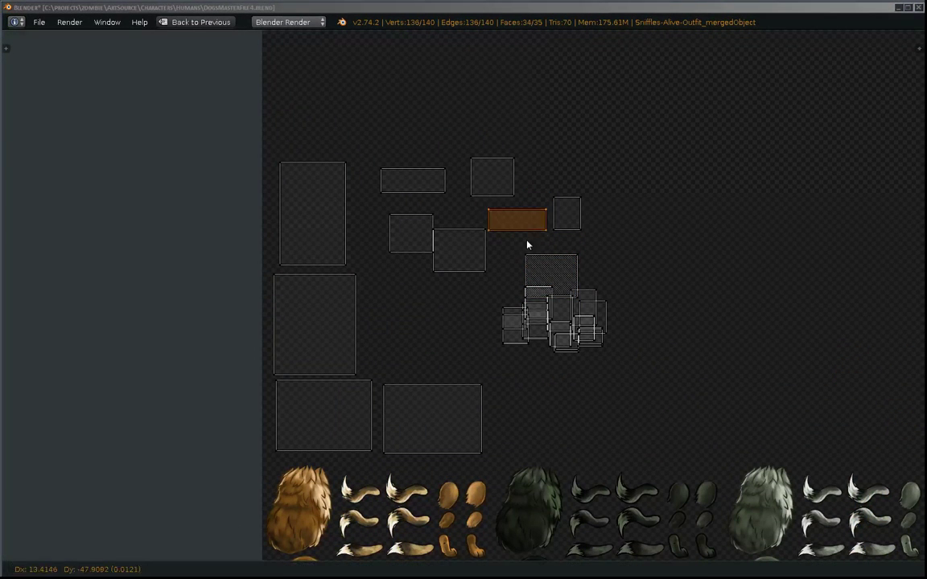
click(527, 244)
right_click(456, 235)
key(g)
click(460, 216)
Step: Move the longer strip and two medium islands in tightly beside the narrow tall island
right_click(399, 232)
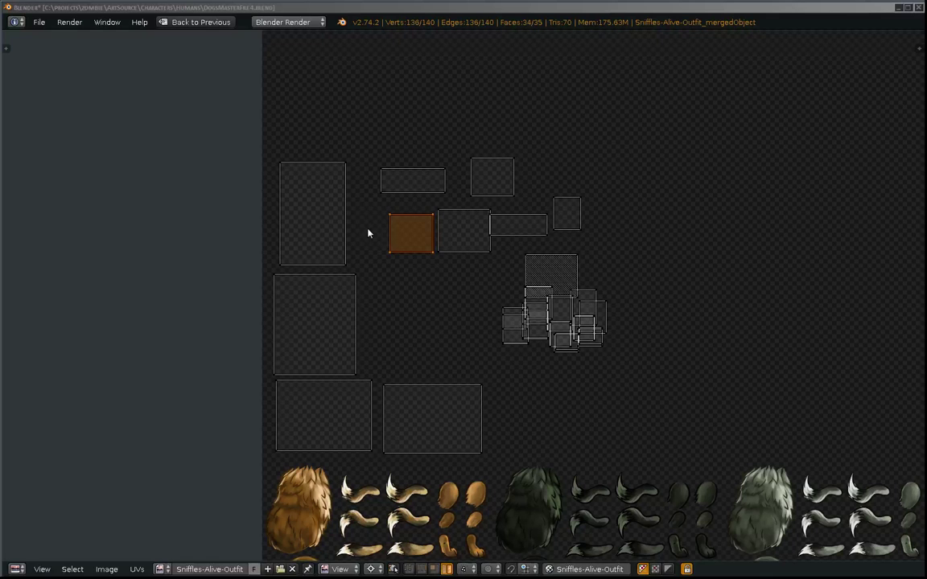
key(g)
click(369, 225)
right_click(393, 182)
key(g)
click(374, 179)
right_click(449, 228)
key(g)
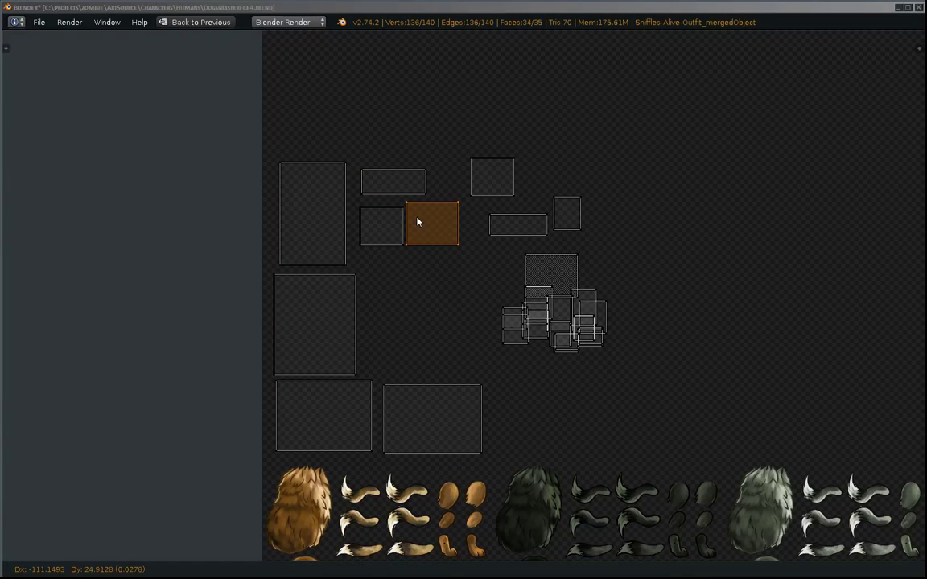
click(416, 222)
Step: Extend the two upper rows with a medium island, the shorter strip and the overlapping medium islands from the stack
right_click(465, 178)
key(g)
click(457, 178)
right_click(482, 229)
key(g)
click(471, 231)
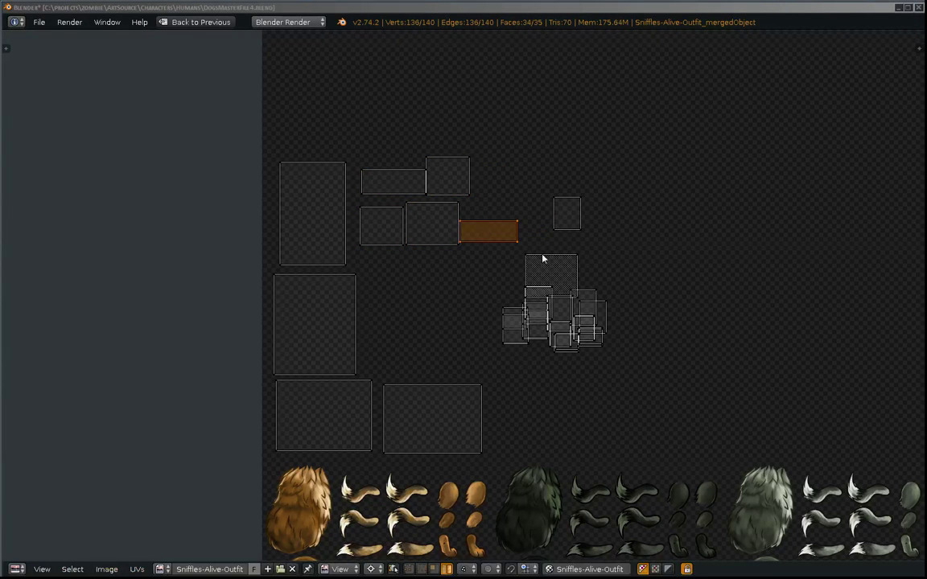
right_click(543, 259)
key(g)
click(528, 200)
Step: Move three small UV islands from the stack into a column beside the broader tall island
right_click(513, 327)
key(g)
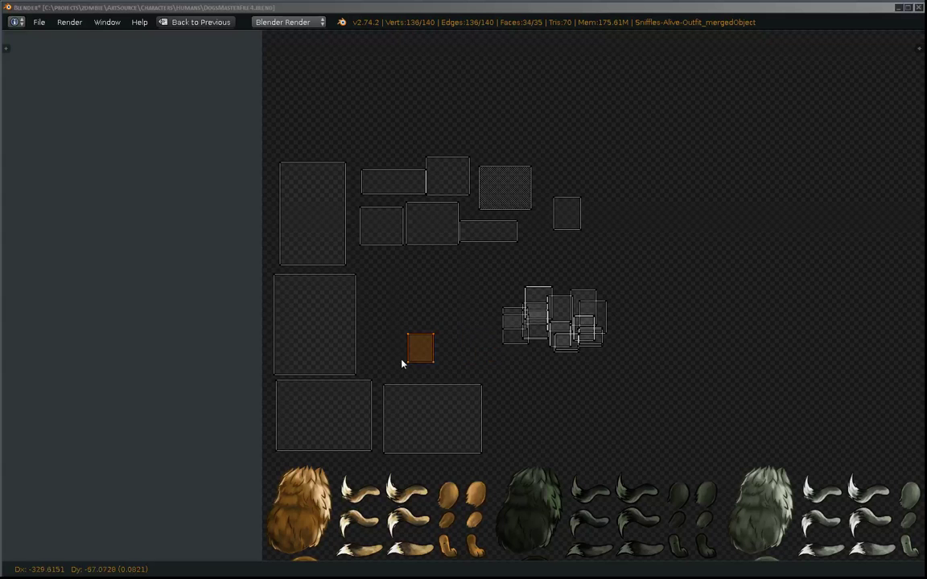
click(369, 366)
right_click(508, 331)
key(g)
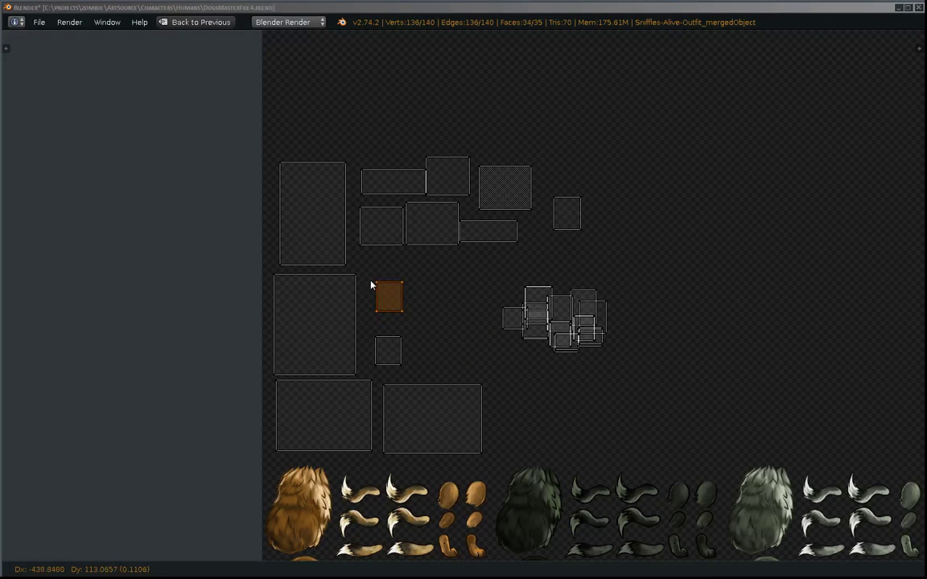
click(482, 318)
right_click(506, 320)
key(g)
click(375, 274)
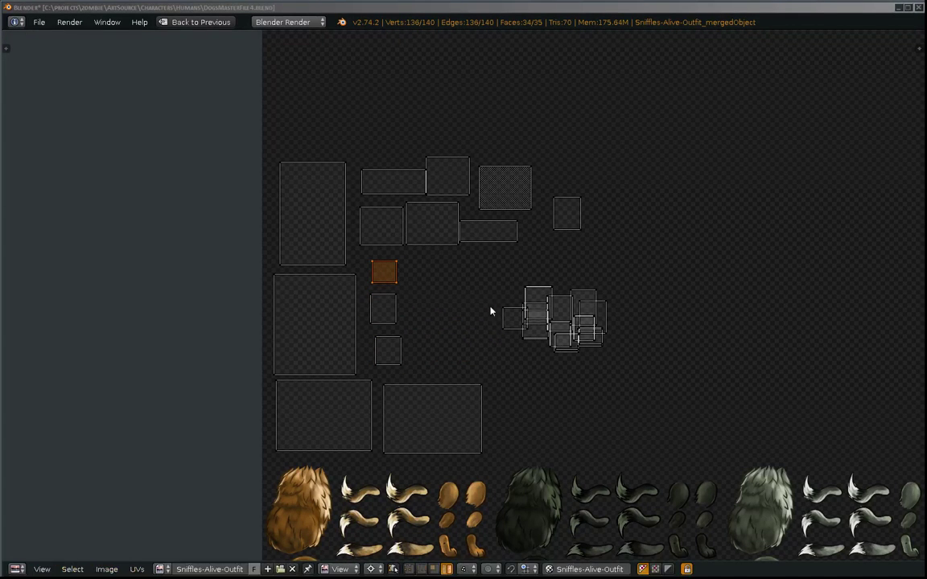
Step: Start a second column of small islands, placing one at its lower end and one at its upper end
right_click(510, 314)
key(g)
click(404, 359)
right_click(531, 305)
key(g)
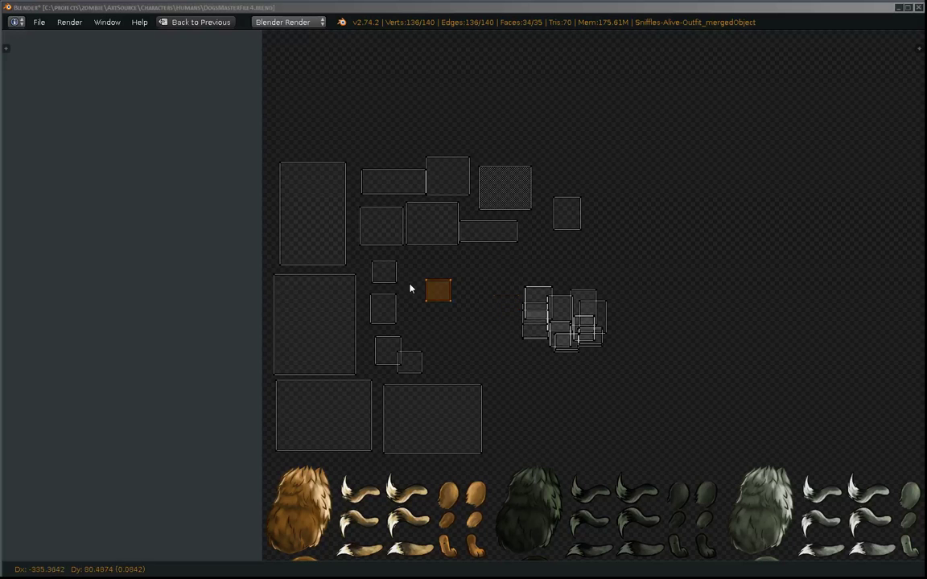
click(504, 304)
Step: Put another small island in the middle of the second column and shift the first column's lowest island clear of its neighbour
right_click(528, 311)
key(g)
right_click(497, 303)
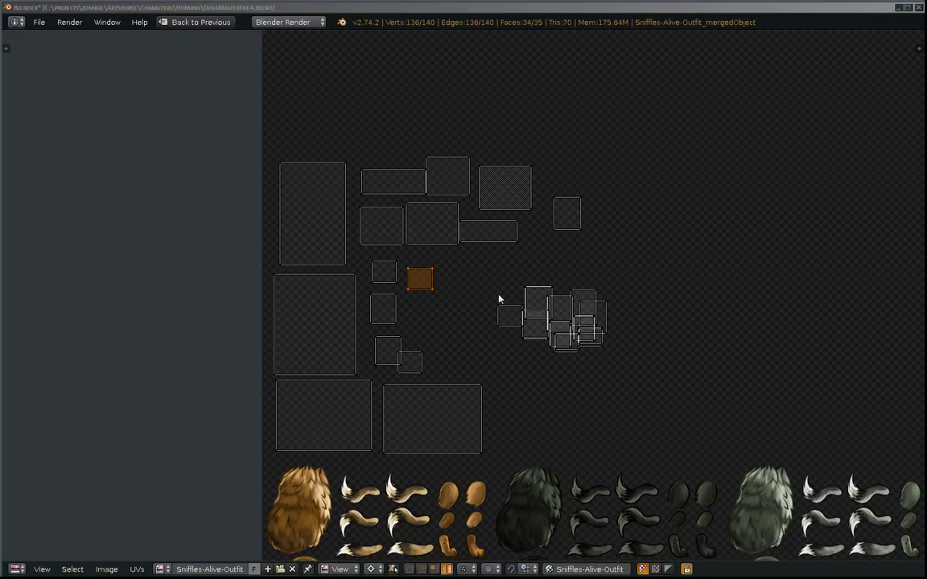
key(g)
click(418, 306)
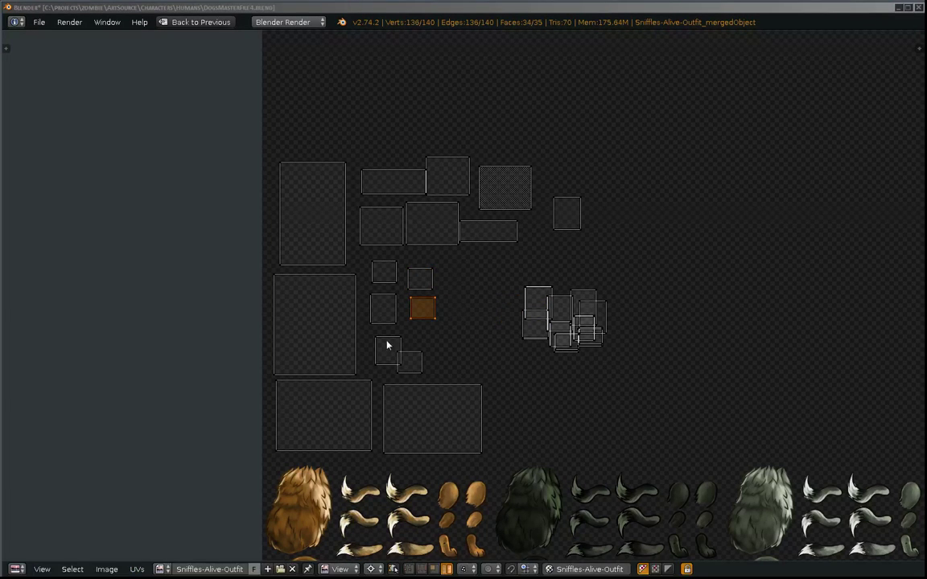
right_click(387, 347)
key(g)
click(378, 362)
Step: Move three more small islands from the stack to form a third column
right_click(537, 299)
key(g)
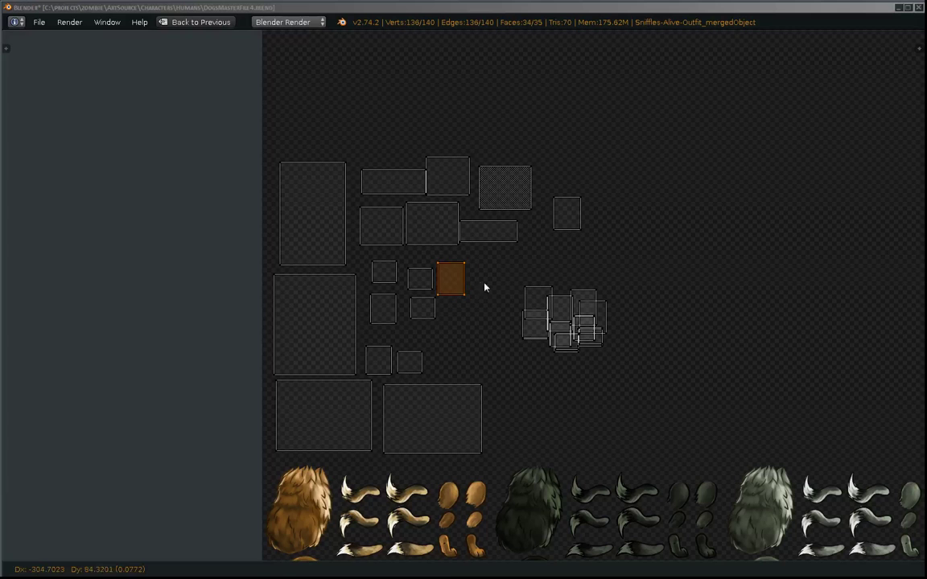
click(484, 288)
right_click(529, 305)
key(g)
click(449, 321)
right_click(526, 326)
key(g)
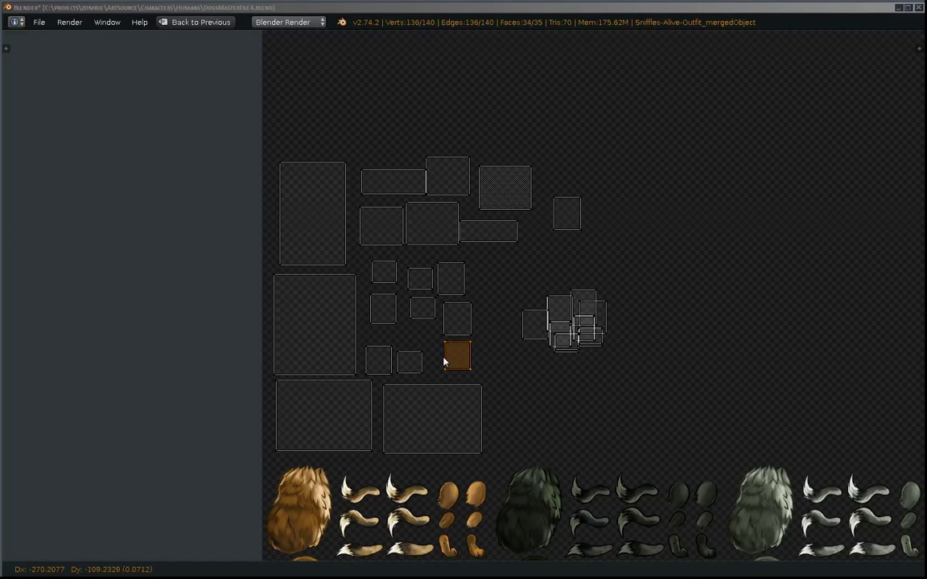
click(439, 367)
Step: Build a fourth column from the next three small islands in the stack
right_click(532, 327)
key(g)
click(480, 275)
right_click(560, 316)
key(g)
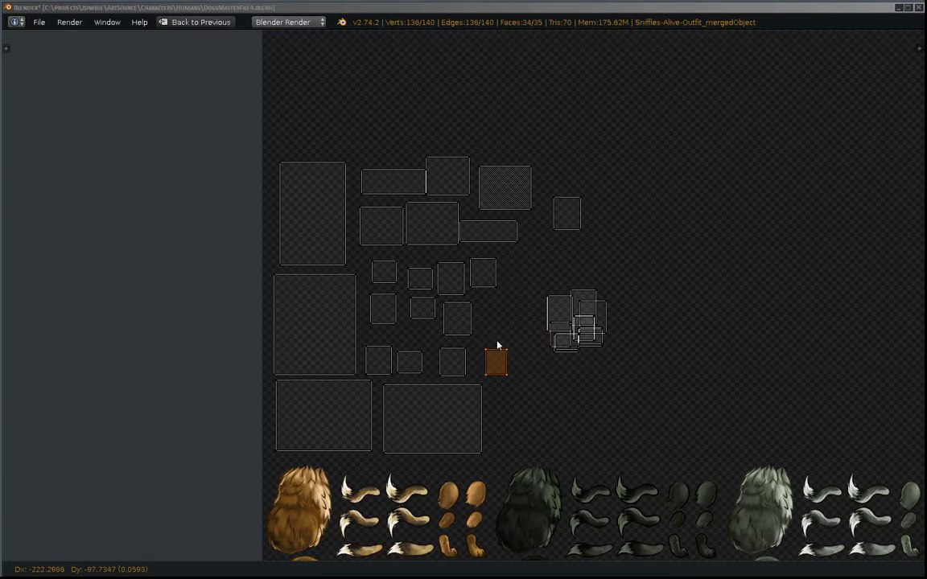
click(497, 346)
right_click(550, 306)
key(g)
click(480, 315)
Step: Add a fifth column of three small upright islands taken from the stack
right_click(539, 310)
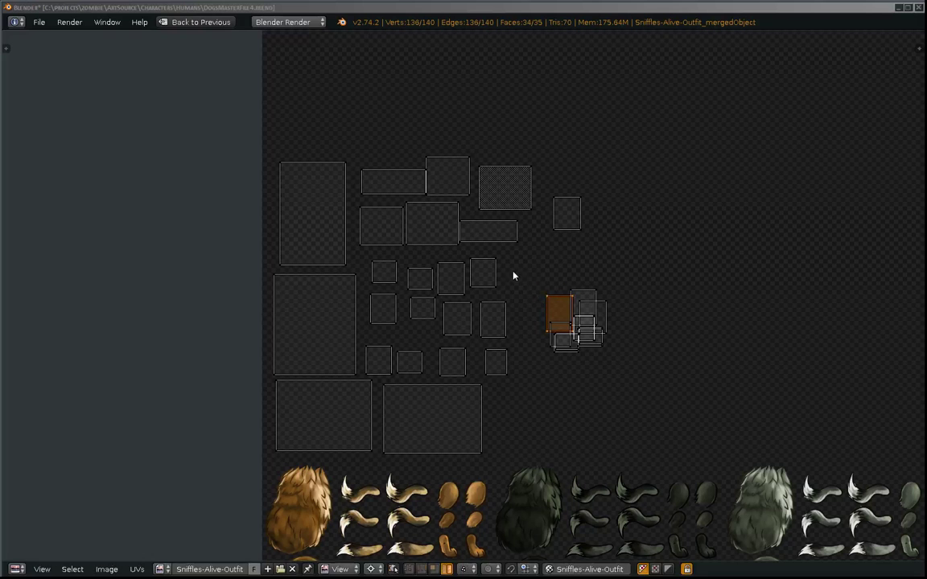
key(g)
click(524, 281)
right_click(557, 327)
key(g)
click(519, 358)
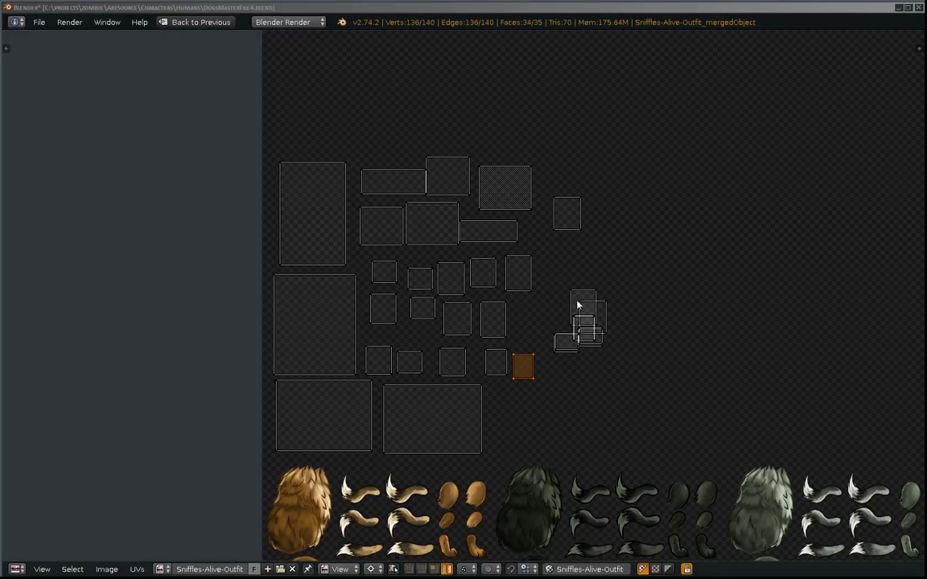
right_click(577, 304)
key(g)
click(514, 321)
Step: Move the two remaining larger upright islands out of the stack to continue the top row of small islands
right_click(567, 287)
key(g)
click(557, 272)
right_click(598, 282)
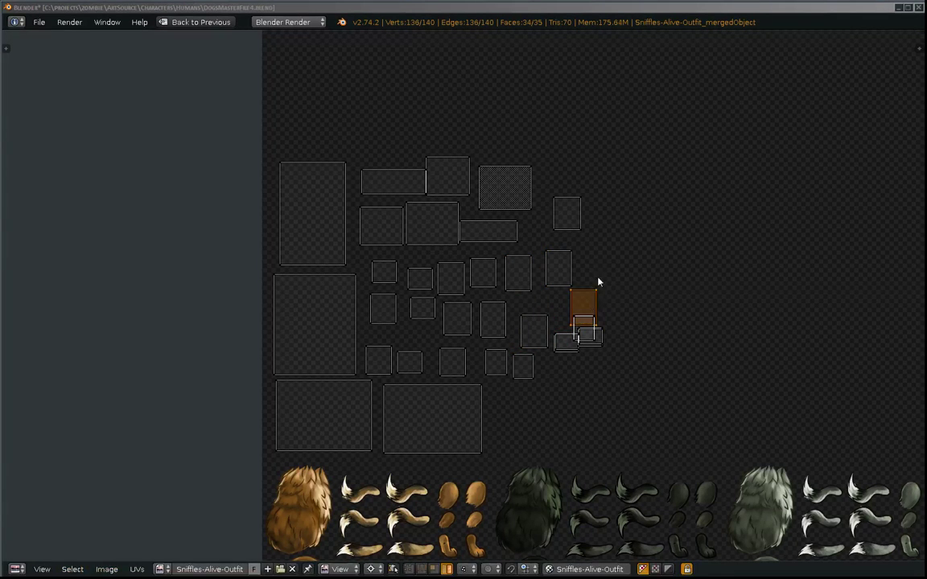
key(g)
click(589, 253)
Step: Pull two small wide islands out of the stack and place them apart below the last upright islands
right_click(583, 322)
key(g)
click(619, 294)
right_click(580, 324)
key(g)
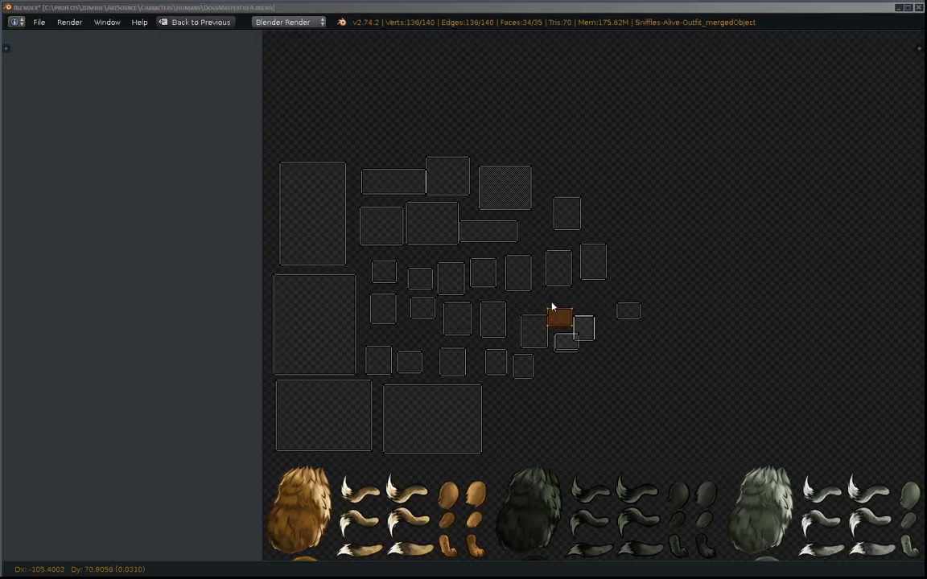
click(561, 295)
Step: Move one small upright island and one small wide island from the stack down to the lowest row
right_click(589, 330)
key(g)
click(614, 361)
right_click(555, 349)
key(g)
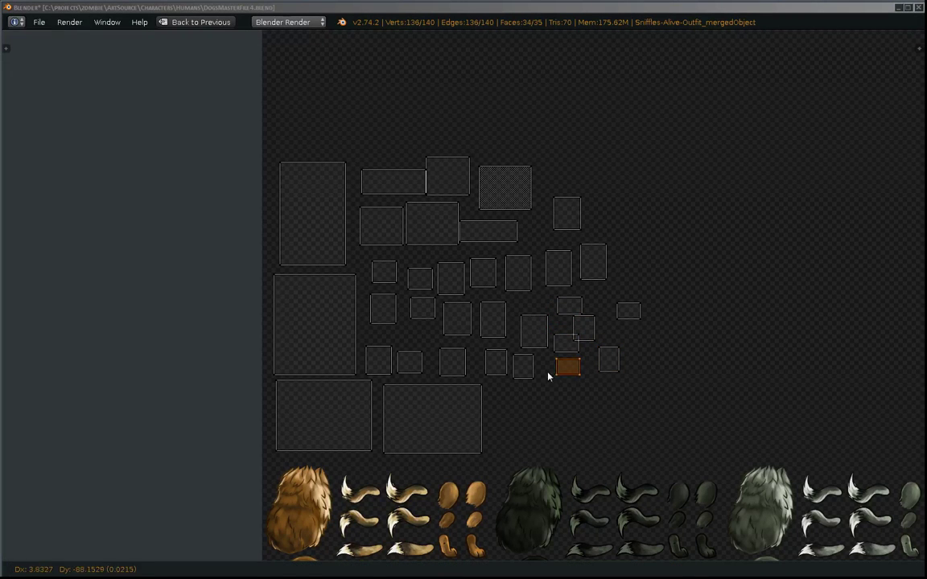
click(531, 379)
Step: Separate the last overlapping small islands so that every sprite has its own free space on the sheet
right_click(589, 322)
key(g)
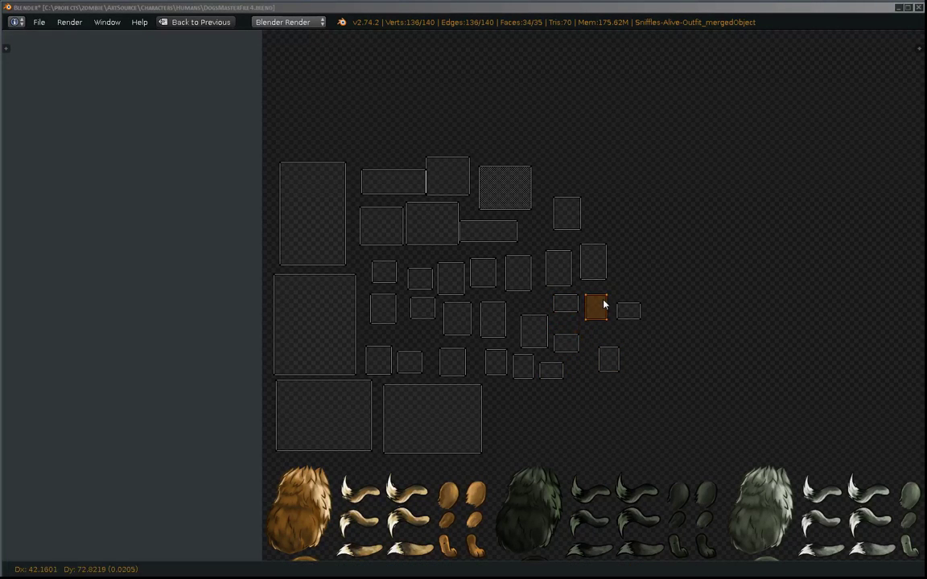
click(604, 305)
key(g)
click(588, 347)
scroll(605, 396, down, 3)
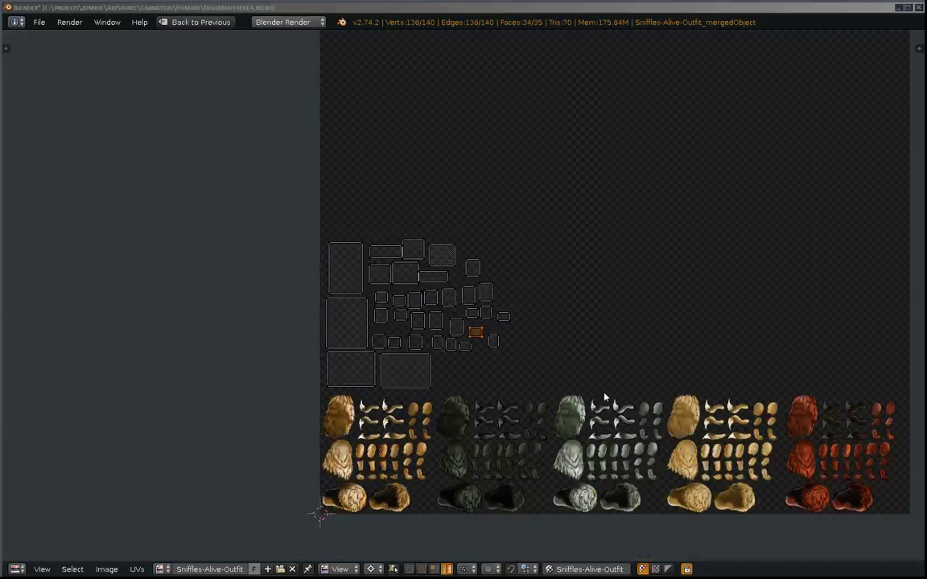
Step: Restore the full editor layout, finish the manual unwrap of the Sniffles-Alive-Outfit atlas, and select all objects of its group
key(ctrl+space)
click(222, 381)
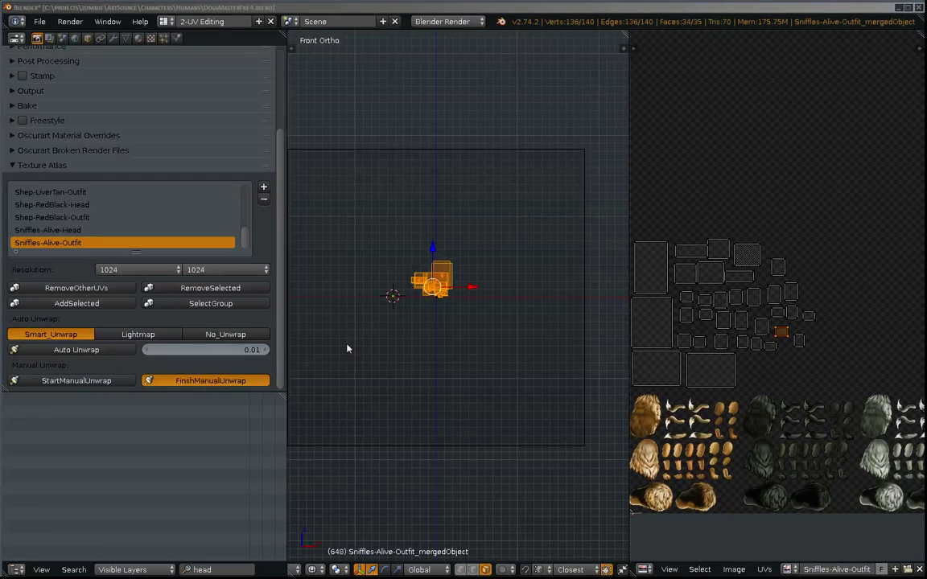
click(201, 304)
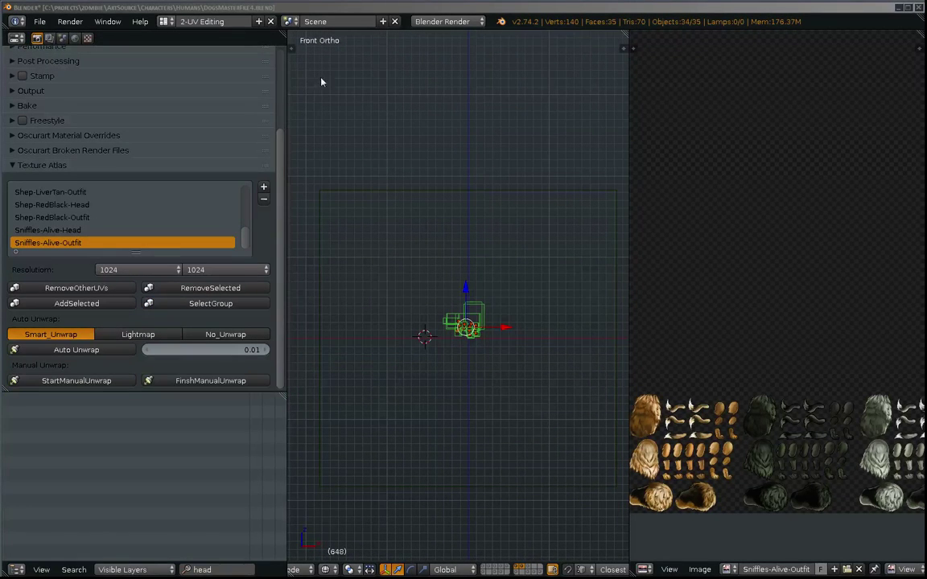
Step: Show the Sprite Utility tools with the Sniffles neck sprite as the active object of the selection
click(294, 49)
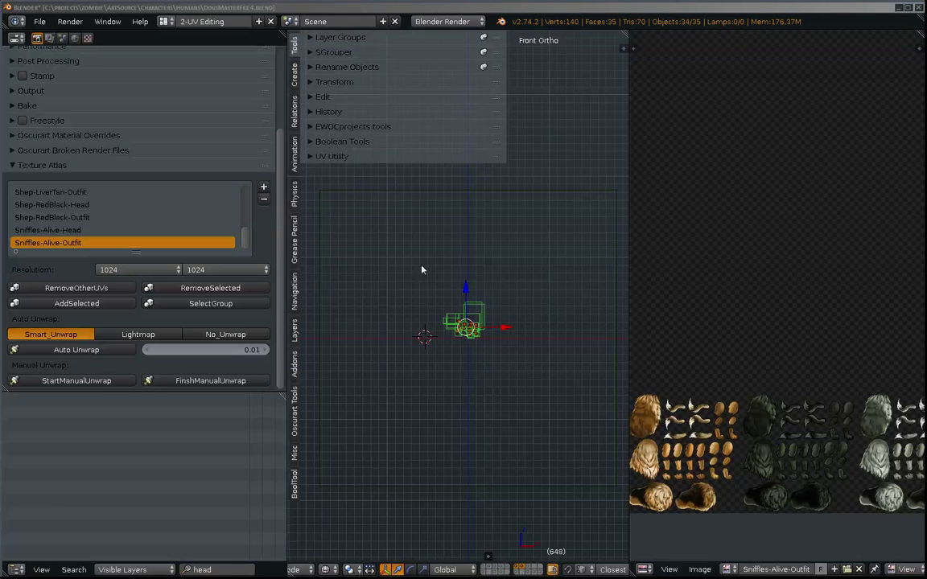
shift+right_click(483, 304)
click(346, 82)
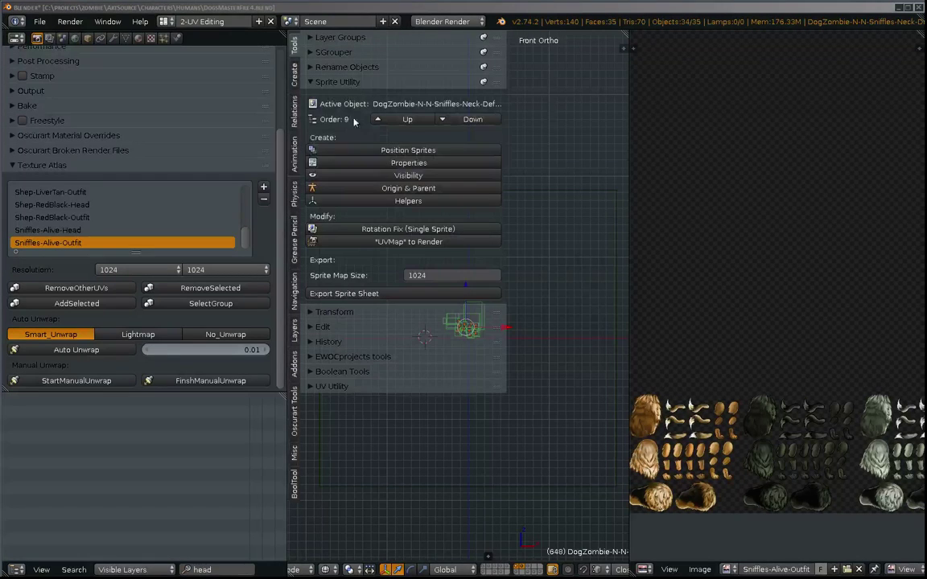
Step: Apply "UVMap" to Render to the selected sprites and bake their textures onto the Sniffles-Alive-Outfit atlas
click(360, 244)
click(318, 81)
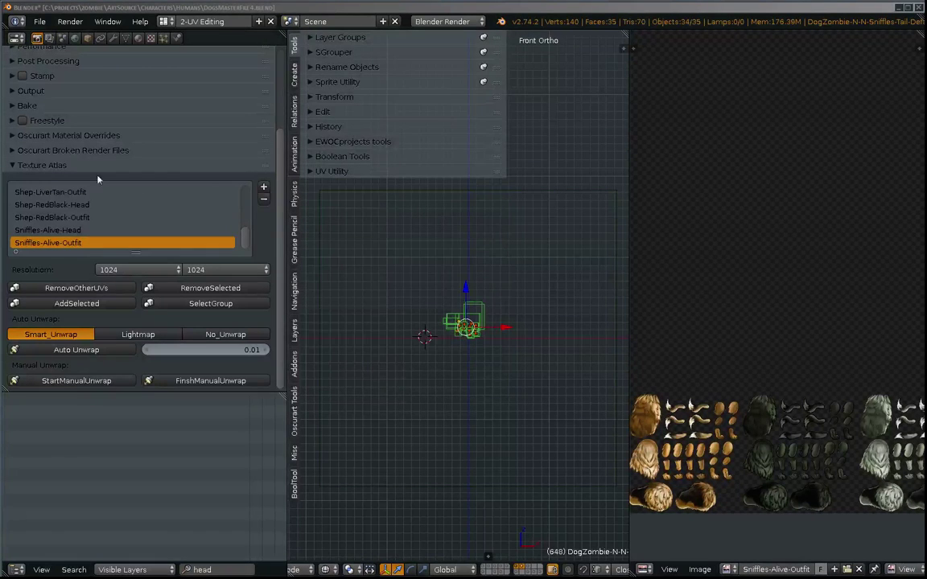
click(45, 107)
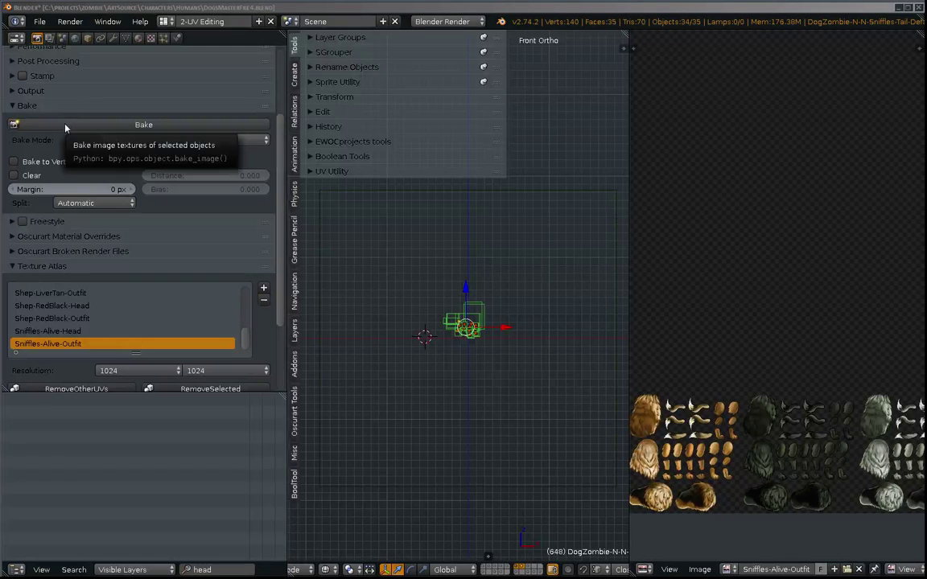
click(65, 126)
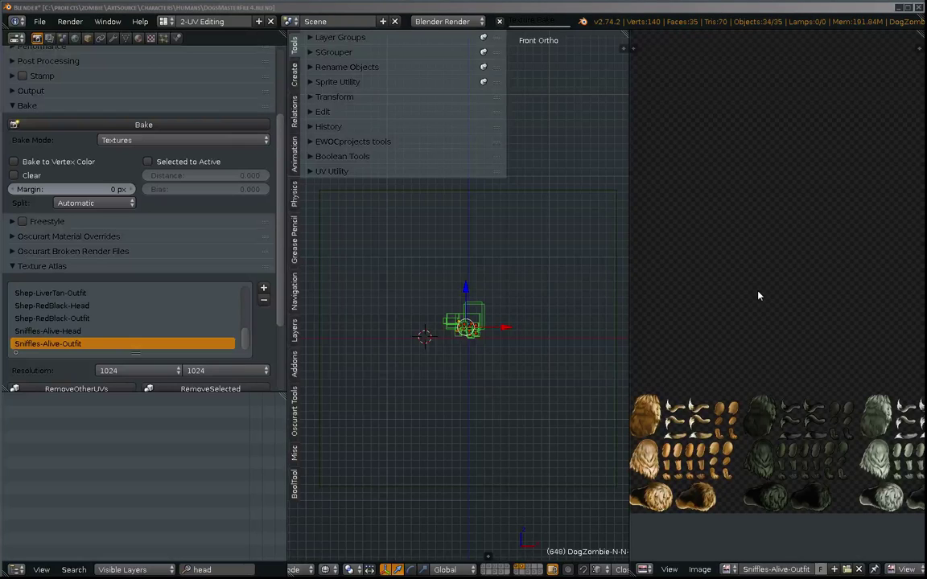
scroll(758, 296, down, 1)
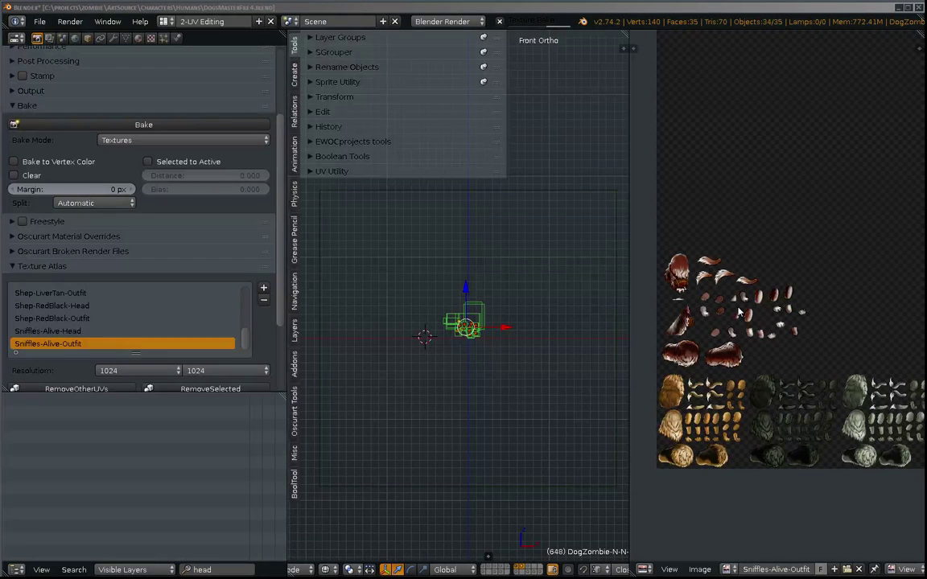
Step: Inspect the baked Sniffles sprites on the enlarged atlas image and save it to DogZombie-Outfits.png
key(ctrl+space)
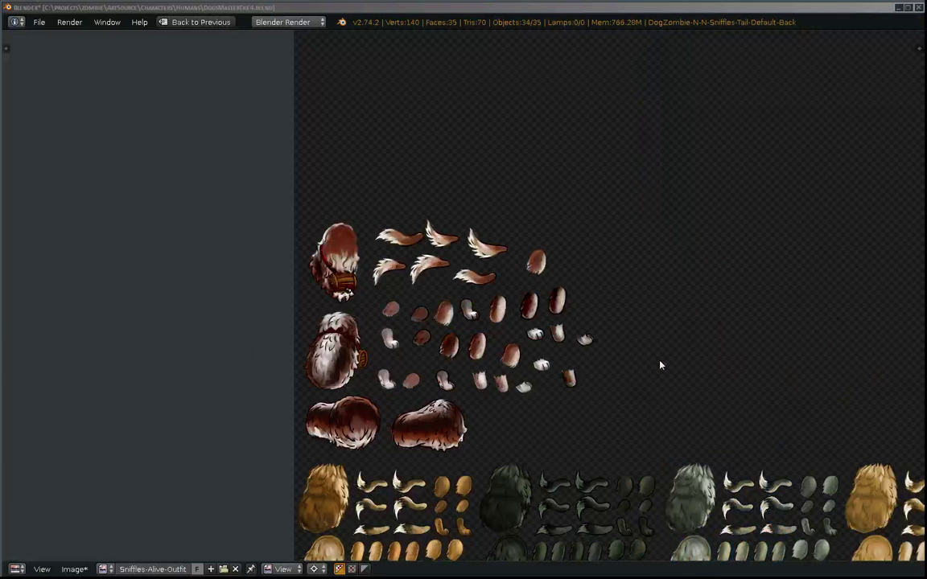
scroll(651, 338, up, 3)
scroll(645, 325, down, 3)
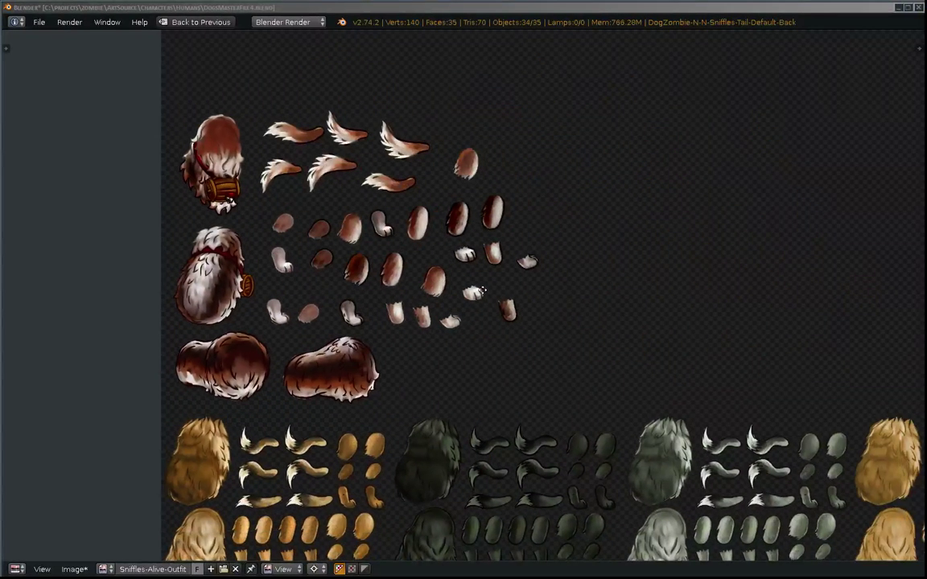
middle_drag(483, 291, 549, 346)
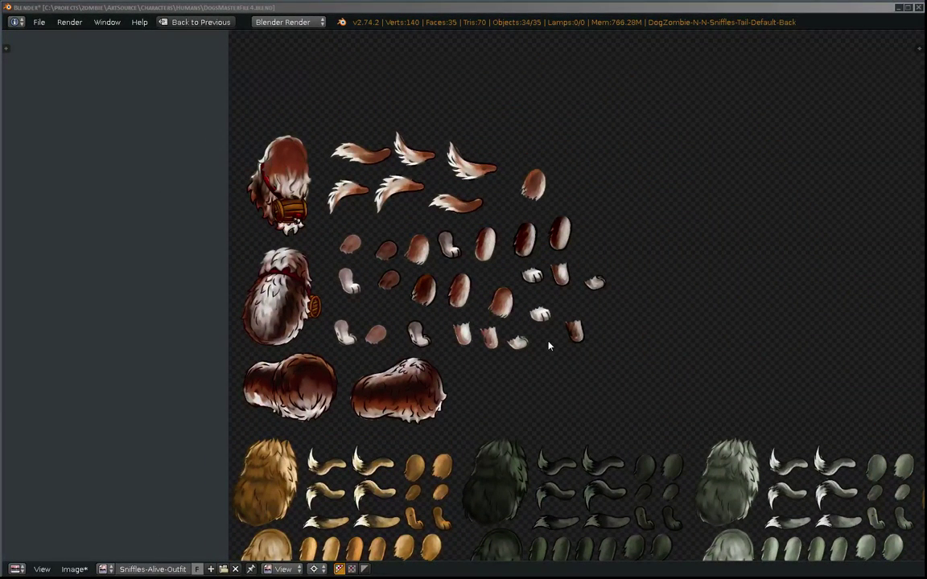
scroll(549, 346, down, 1)
scroll(549, 346, up, 1)
middle_drag(467, 318, 411, 283)
middle_drag(455, 489, 449, 477)
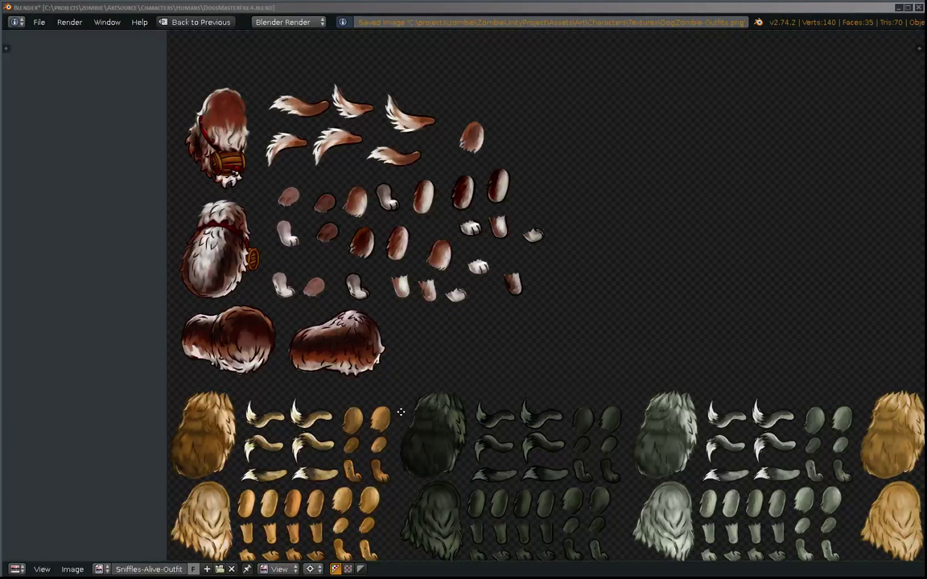
key(shift+space)
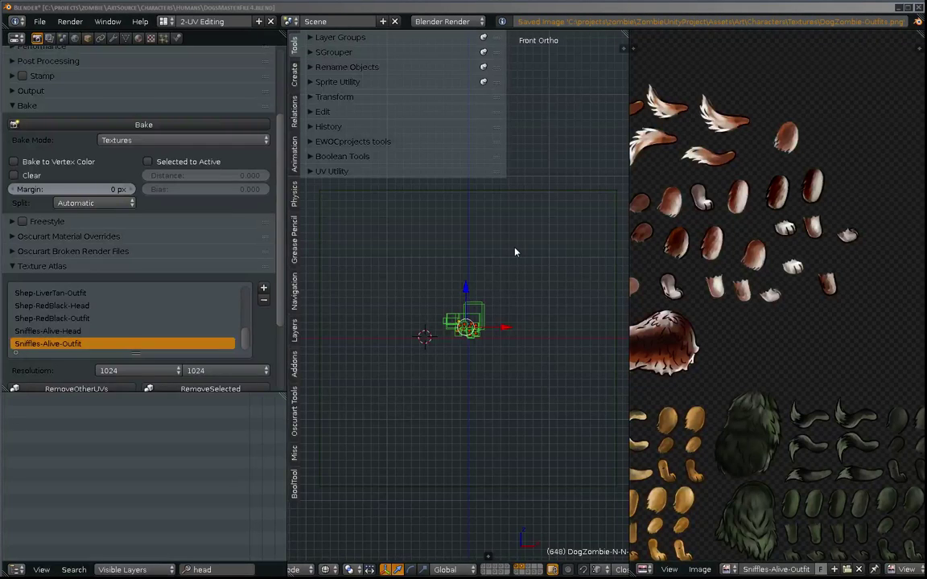
Step: Maximize the 3D view and create an SGrouper group from the selected sprites, named Outfit-Sniffles-Alive
key(ctrl+Up)
scroll(494, 333, up, 3)
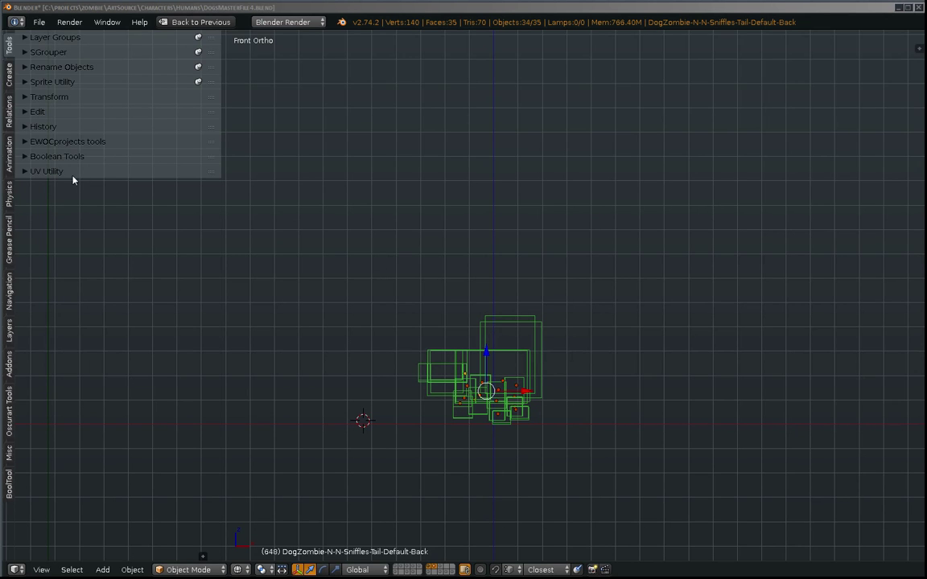
key(ctrl+Up)
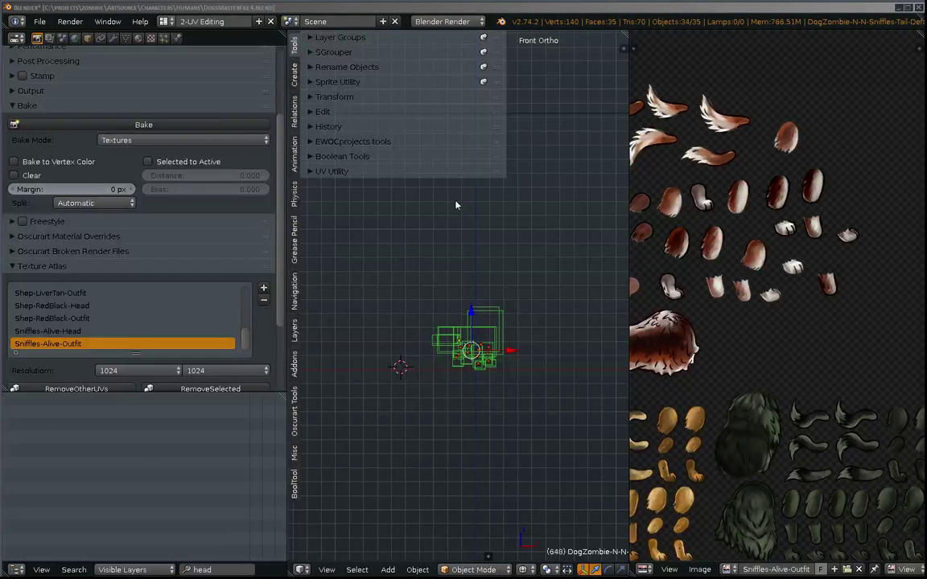
key(ctrl+Up)
click(36, 53)
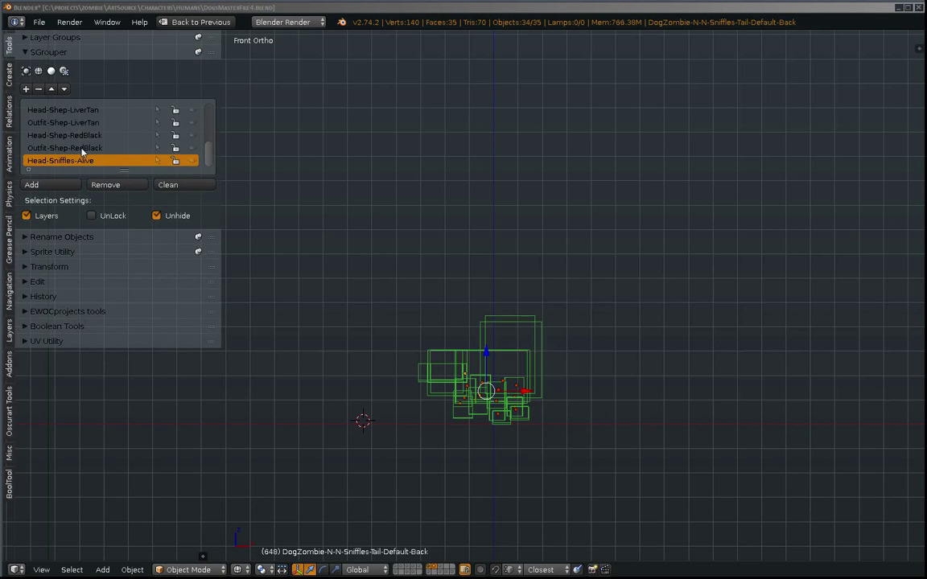
scroll(508, 291, down, 3)
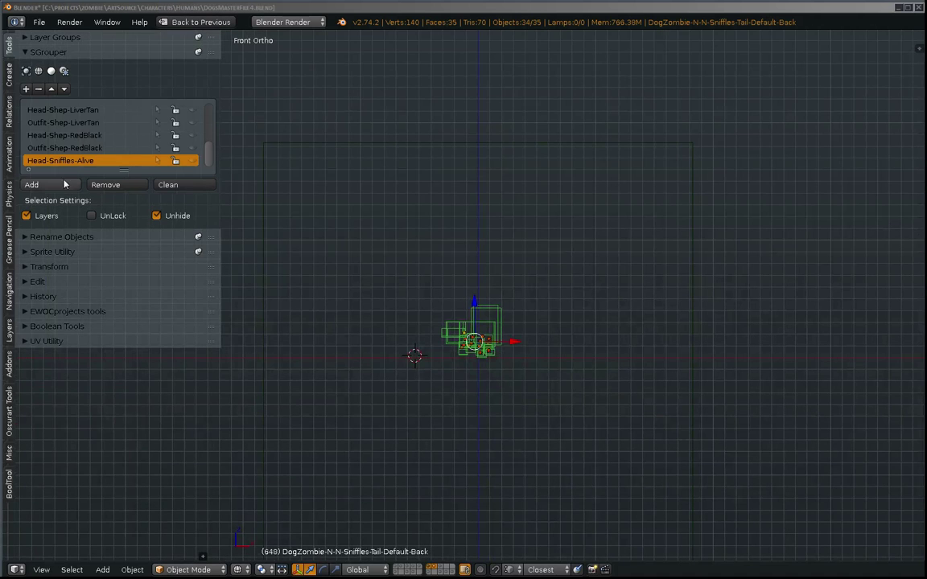
click(26, 88)
double_click(56, 160)
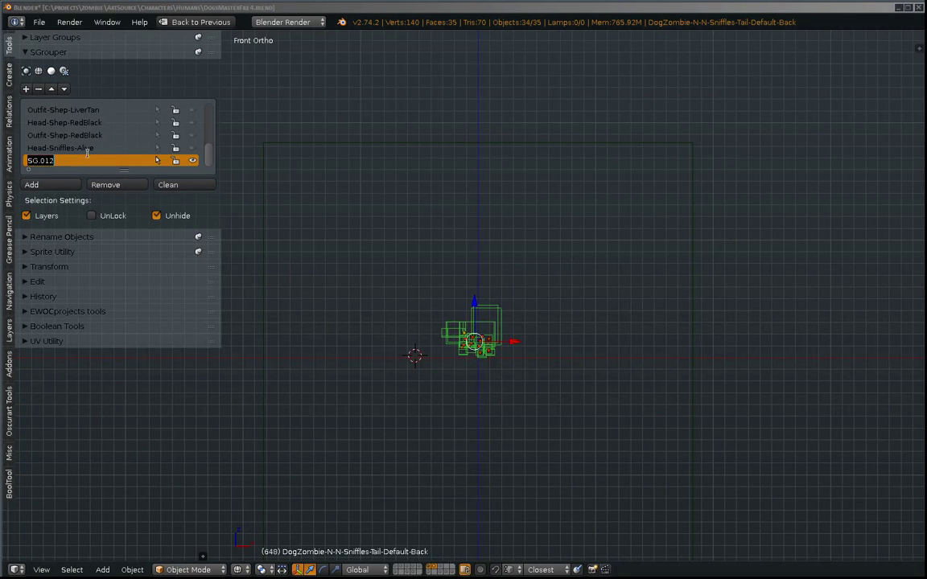
text(Outfit-Sniffles-Alive)
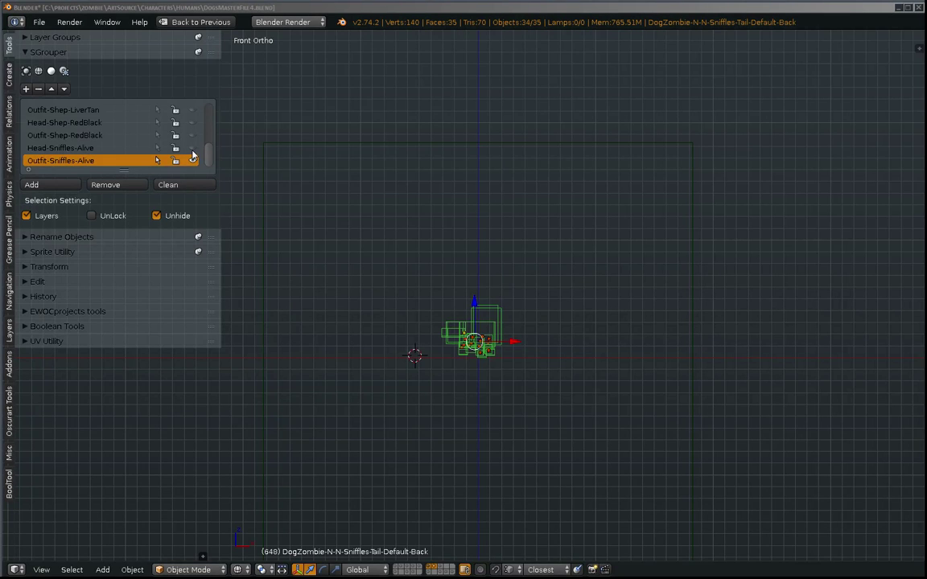
Step: Show the Head-Sniffles-Alive group and select all of the Sniffles head and outfit sprites together
click(192, 149)
scroll(436, 320, up, 3)
shift+middle_drag(436, 320, 563, 292)
scroll(644, 366, up, 2)
shift+middle_drag(644, 365, 510, 388)
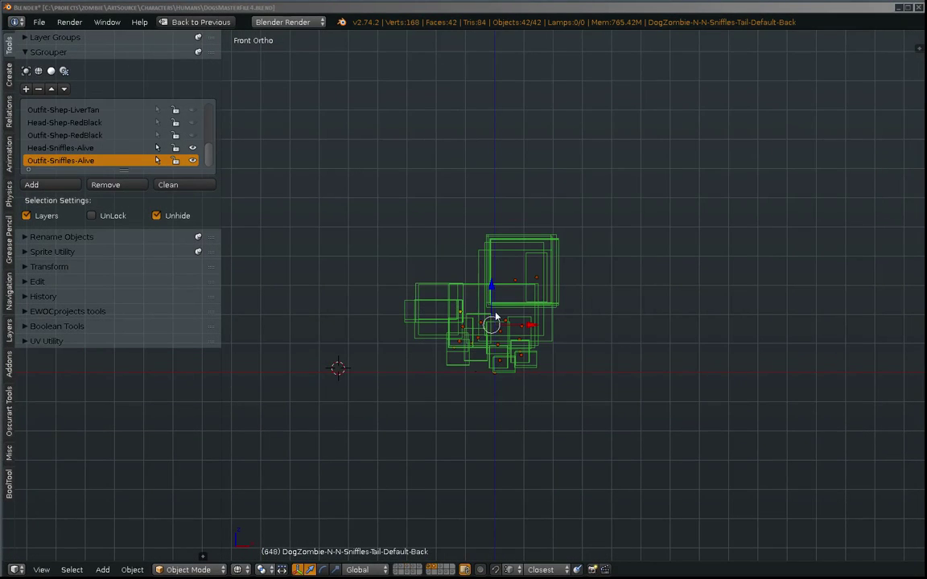
shift+middle_drag(497, 316, 485, 331)
key(a)
key(b)
drag(389, 174, 603, 429)
Step: Make the Sniffles head blink sprite the active object of the selection and collapse the SGrouper settings
scroll(586, 421, up, 3)
shift+right_click(569, 341)
shift+right_click(568, 341)
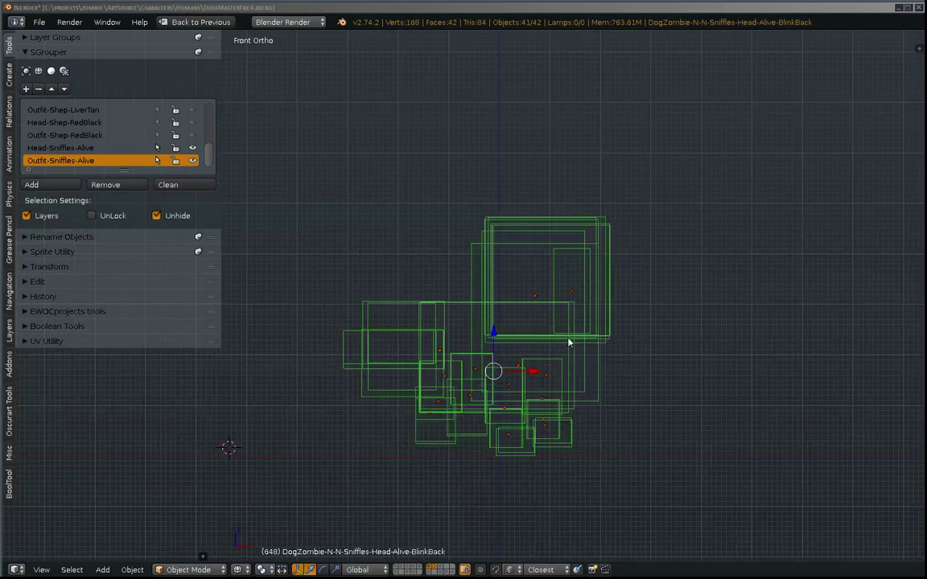
shift+middle_drag(510, 304, 487, 302)
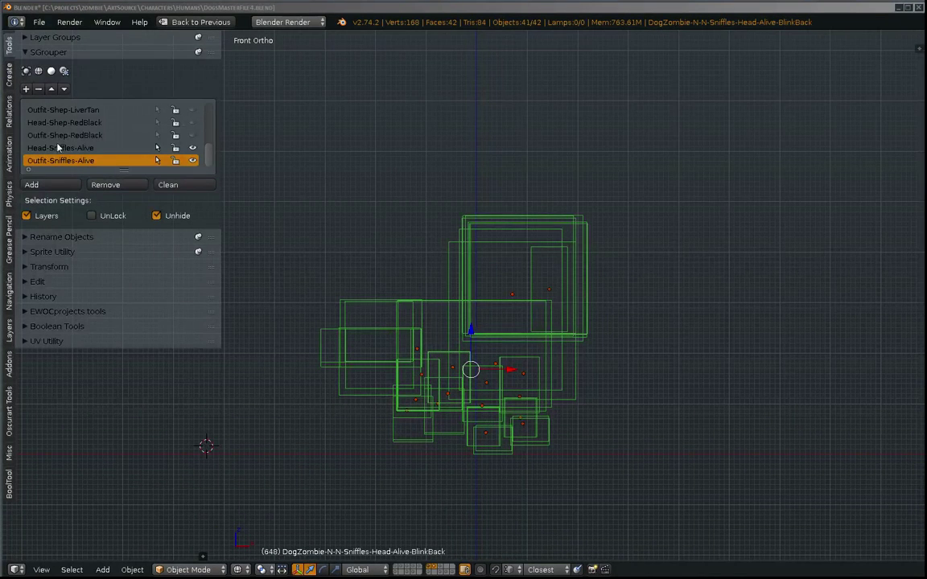
click(25, 52)
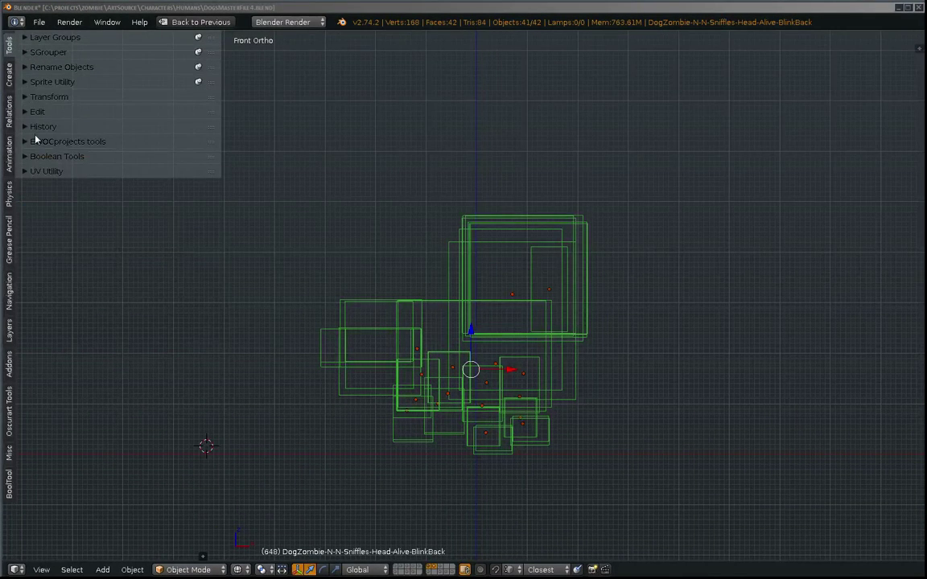
shift+right_click(500, 220)
Step: Show the Sprite Utility tools and set the Sprite Map Size for the export to 4096
click(52, 82)
shift+middle_drag(515, 238, 531, 206)
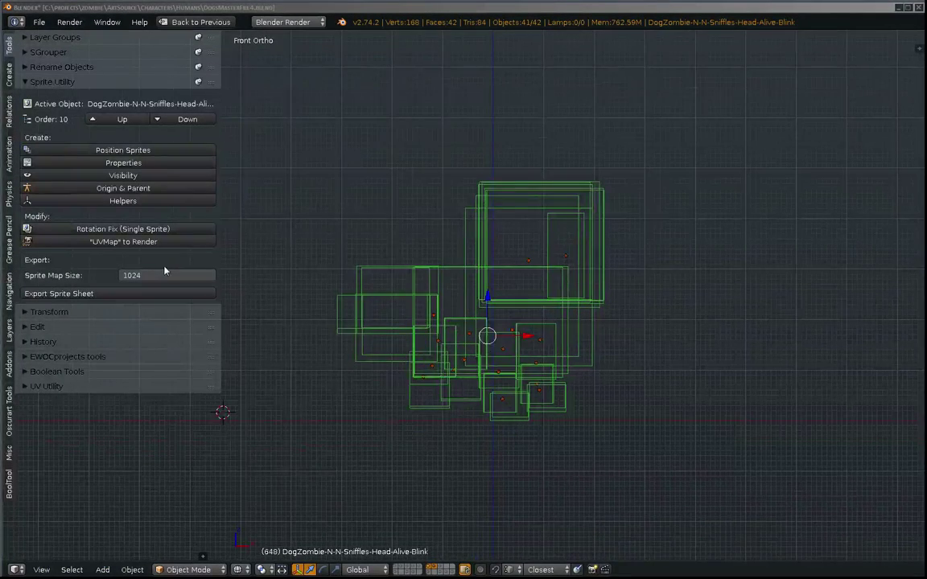
shift+middle_drag(358, 267, 311, 268)
click(143, 275)
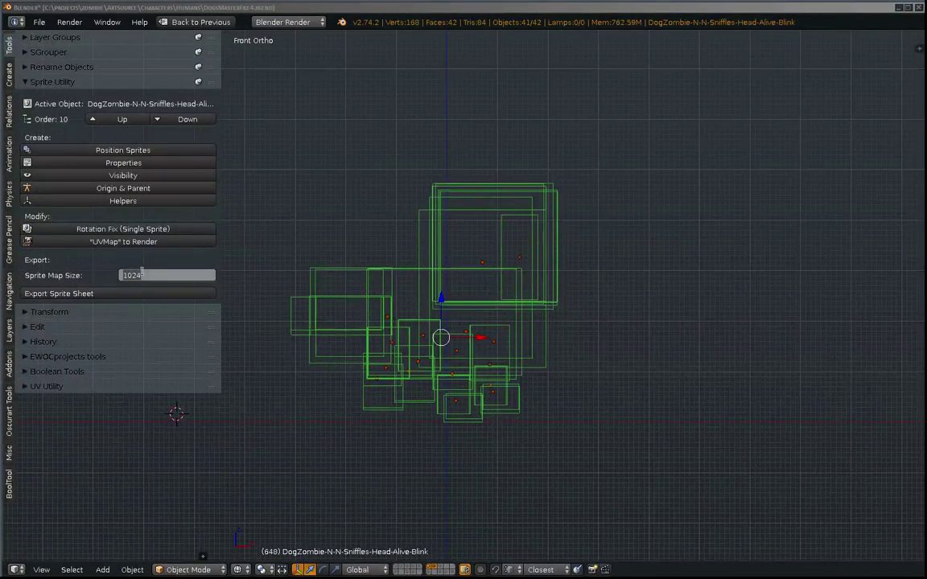
text(4096)
key(Return)
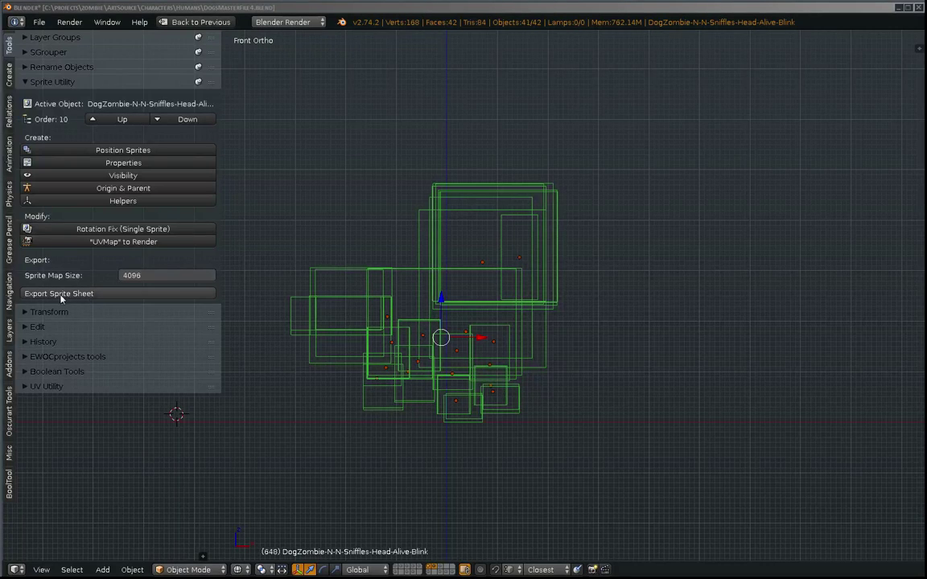
shift+middle_drag(530, 327, 589, 348)
scroll(585, 348, up, 3)
shift+middle_drag(499, 350, 544, 324)
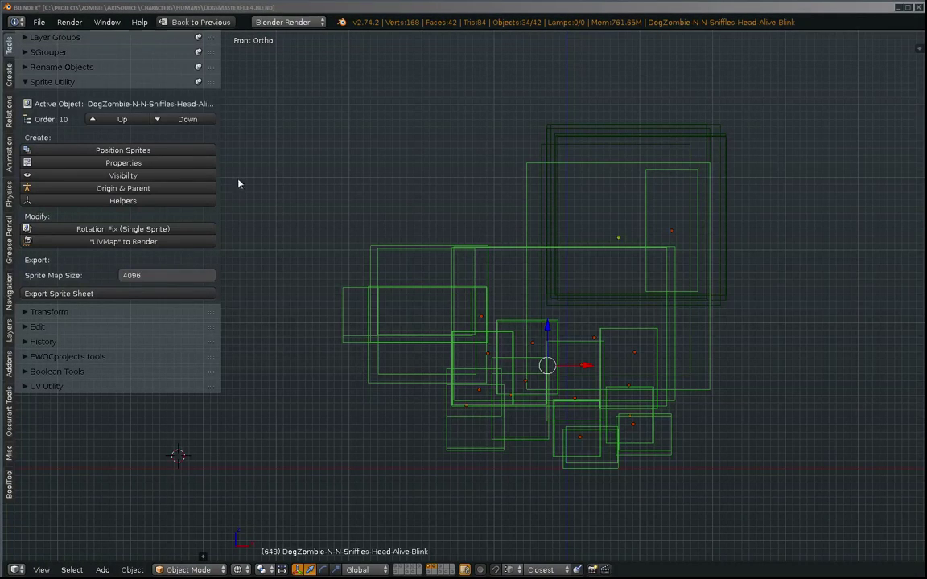
scroll(428, 201, down, 2)
shift+middle_drag(434, 249, 403, 315)
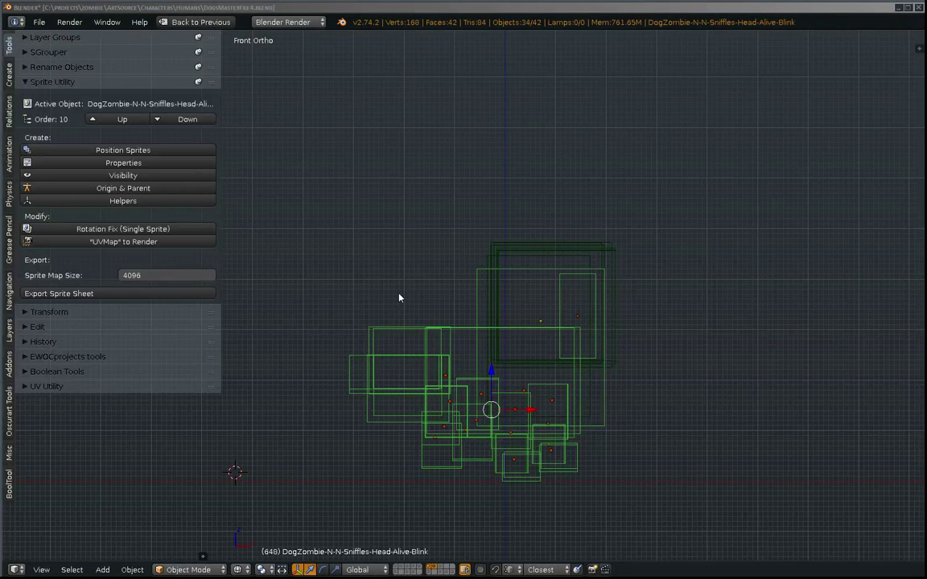
shift+middle_drag(399, 297, 375, 265)
scroll(374, 244, up, 1)
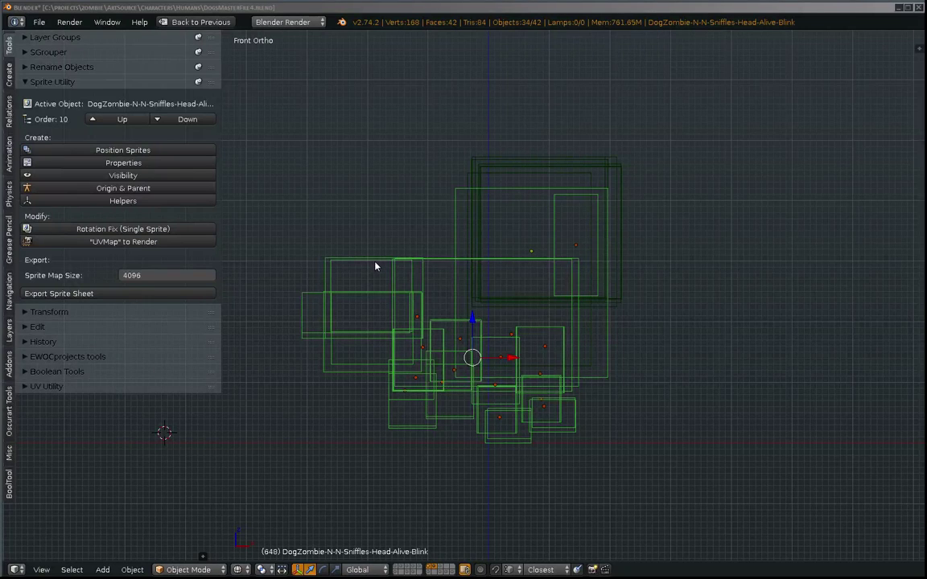
scroll(394, 257, down, 3)
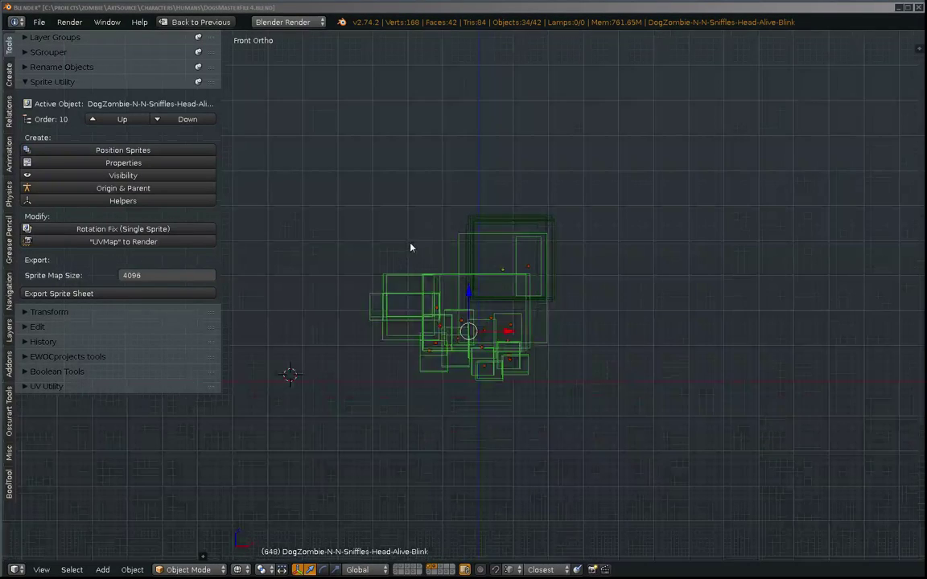
shift+middle_drag(411, 248, 372, 310)
scroll(371, 311, up, 1)
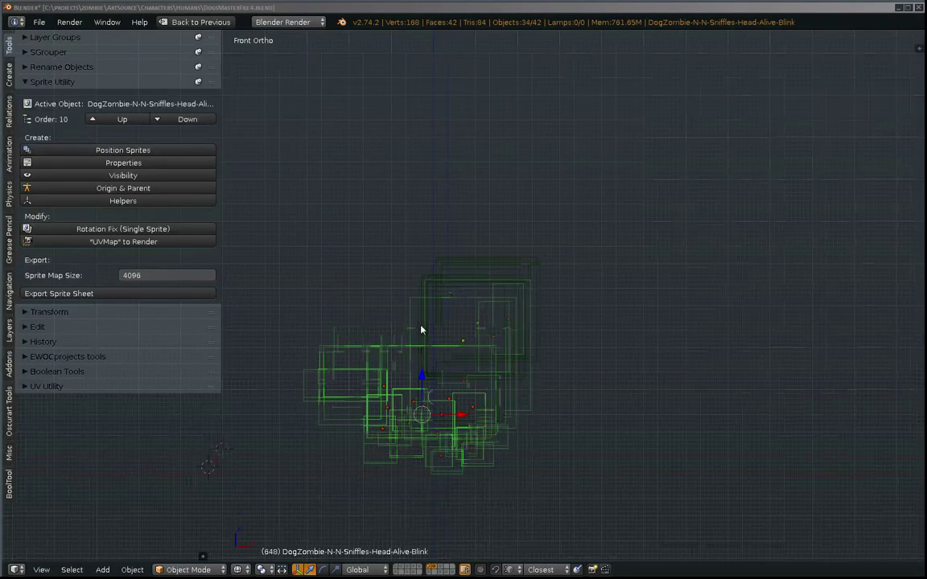
shift+middle_drag(422, 331, 462, 310)
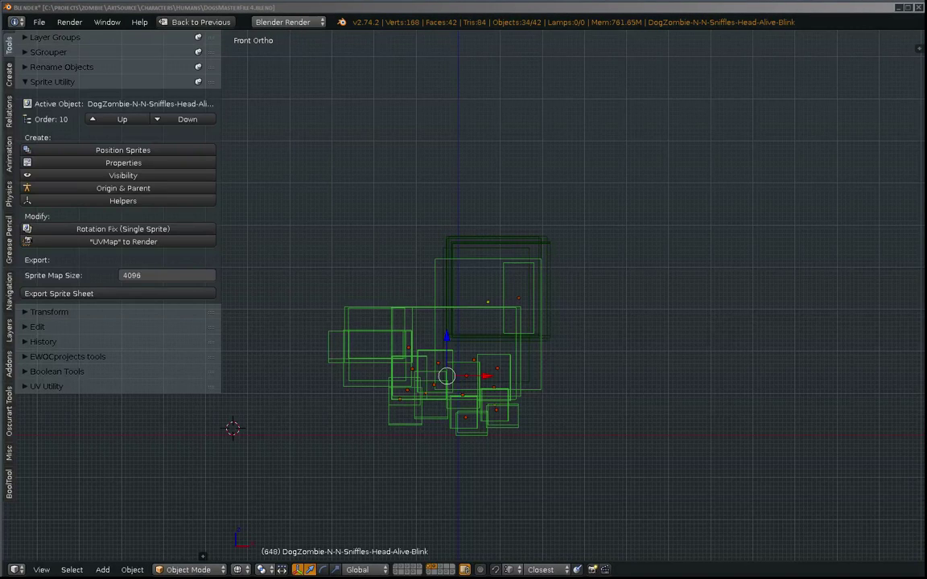